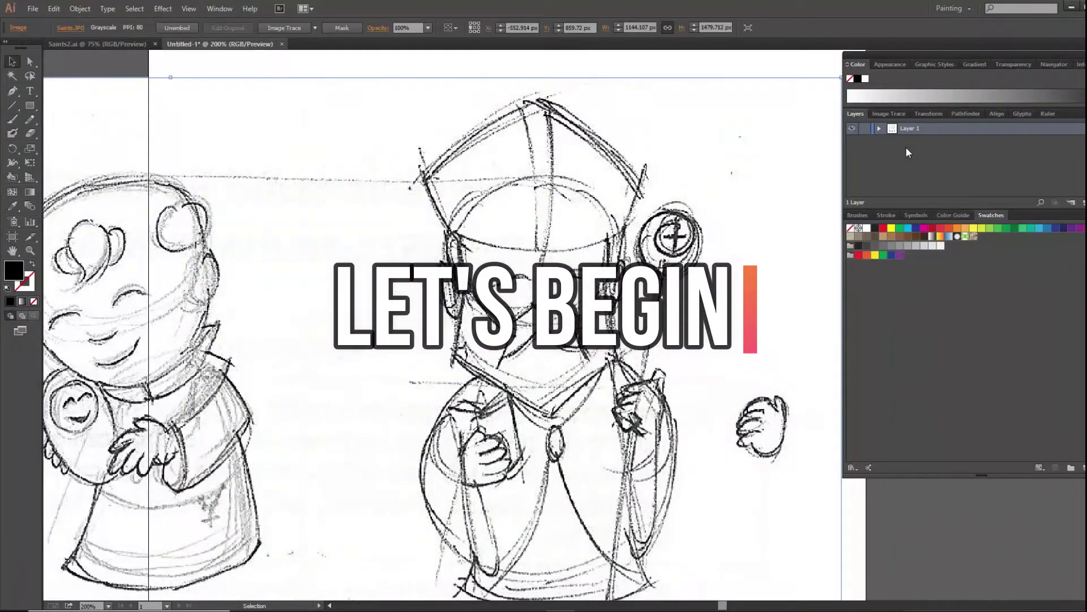
Step: Turn on Dim Images at 30% in Layer 1's Layer Options so the sketch shows faintly
double_click(942, 131)
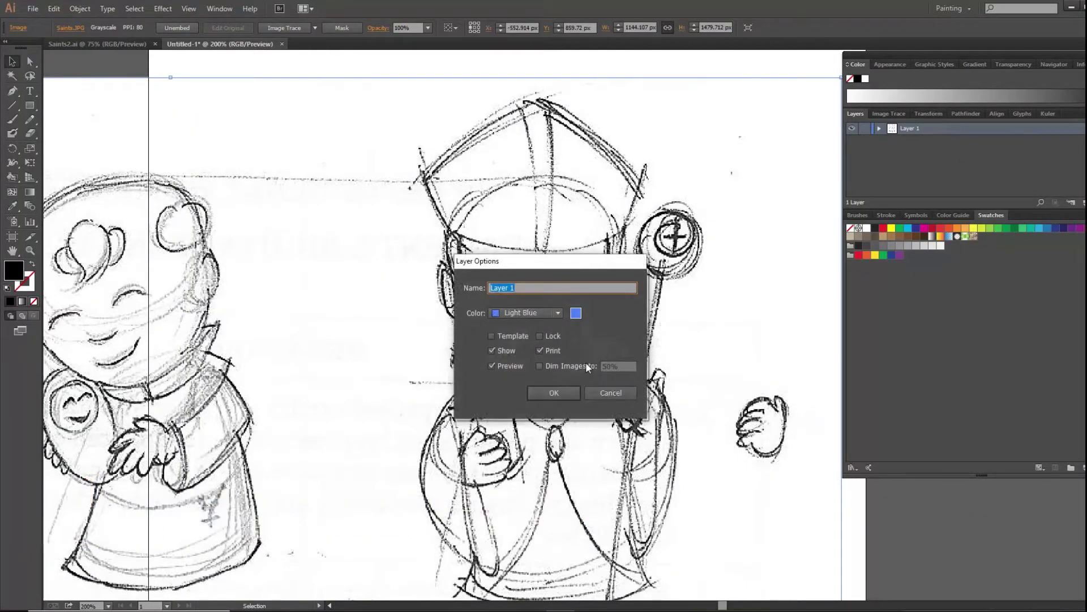
left_click(587, 366)
double_click(614, 367)
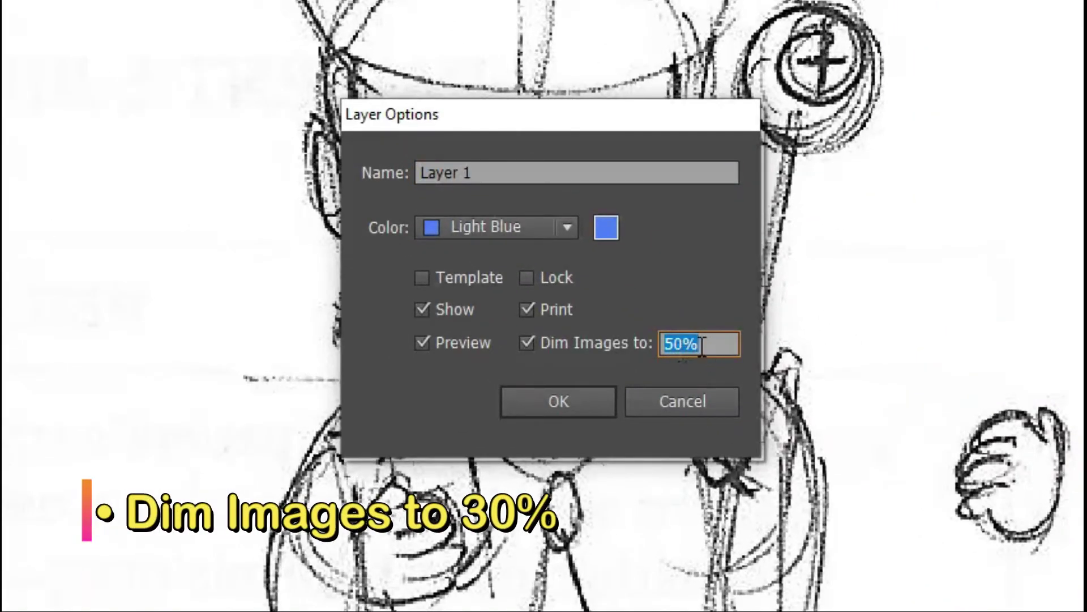
type("30")
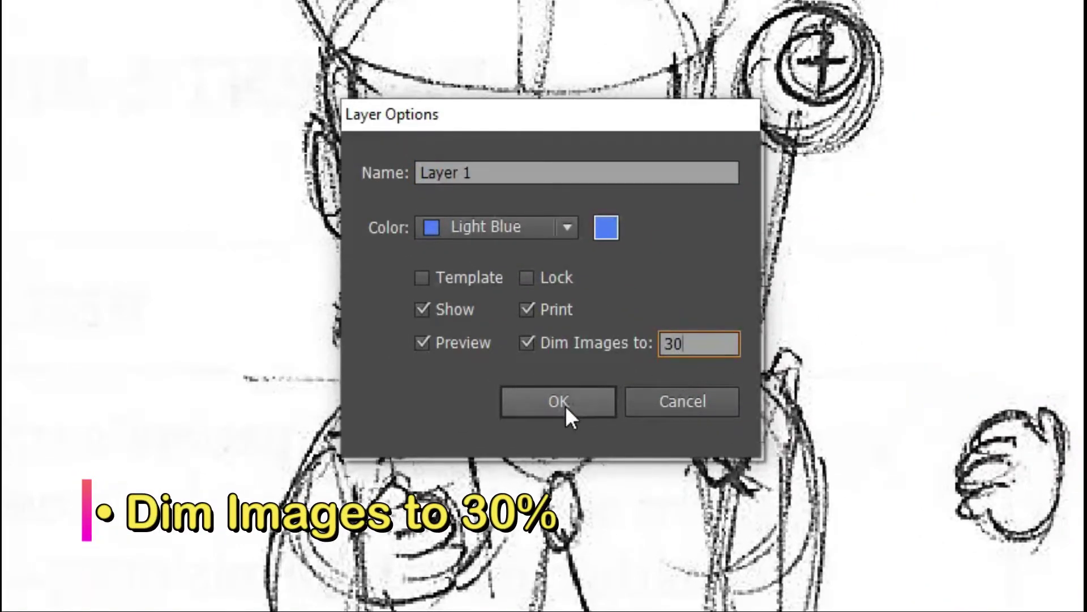
left_click(565, 405)
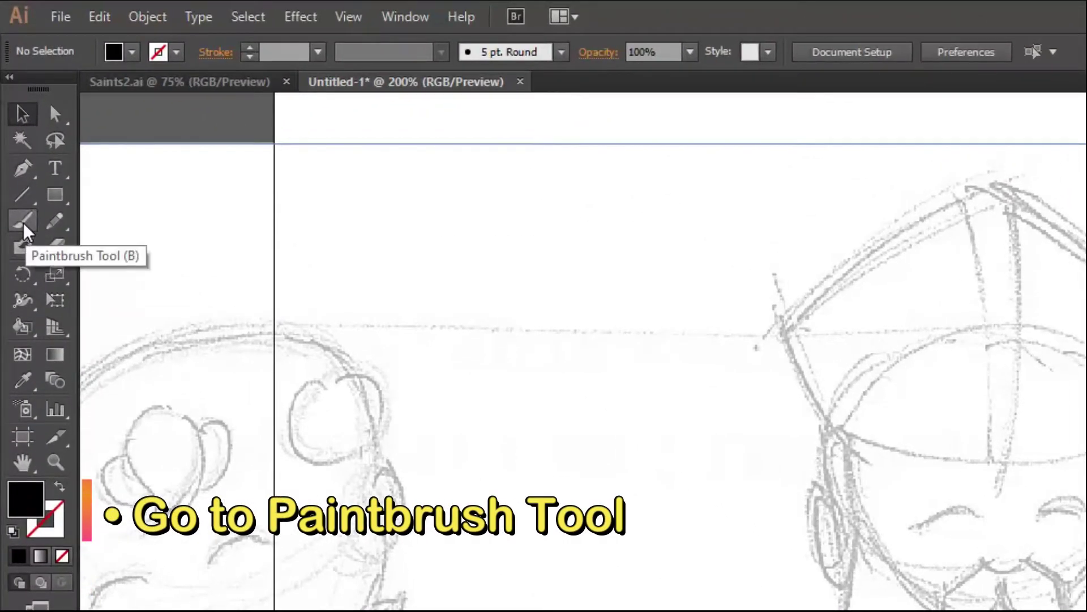
Step: Activate the Paintbrush, load and dock the Digital Ink Brushes library, and pick its first brush
left_click(24, 225)
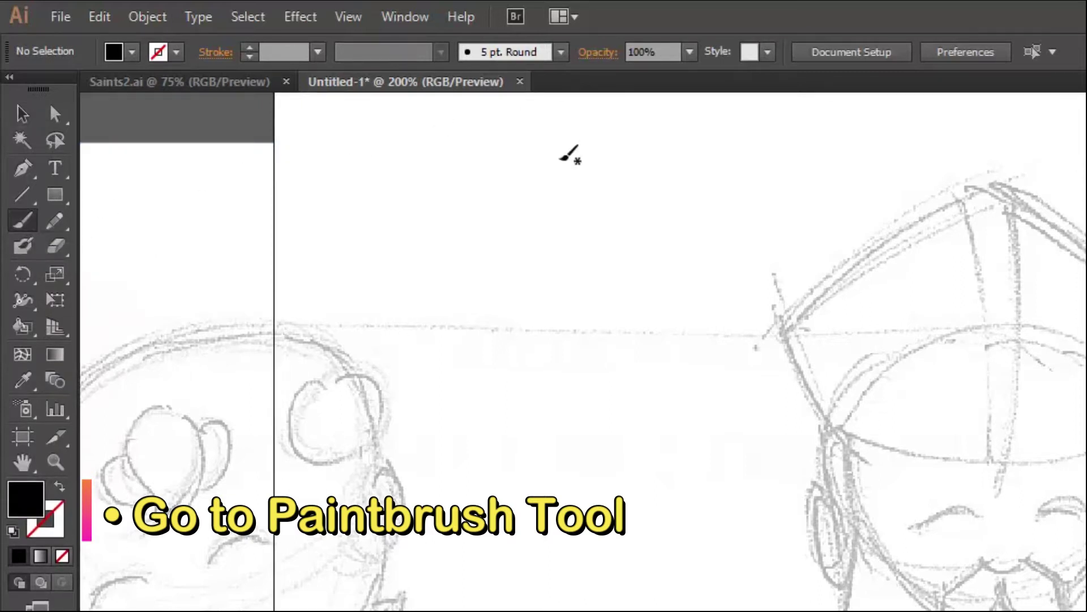
left_click(560, 53)
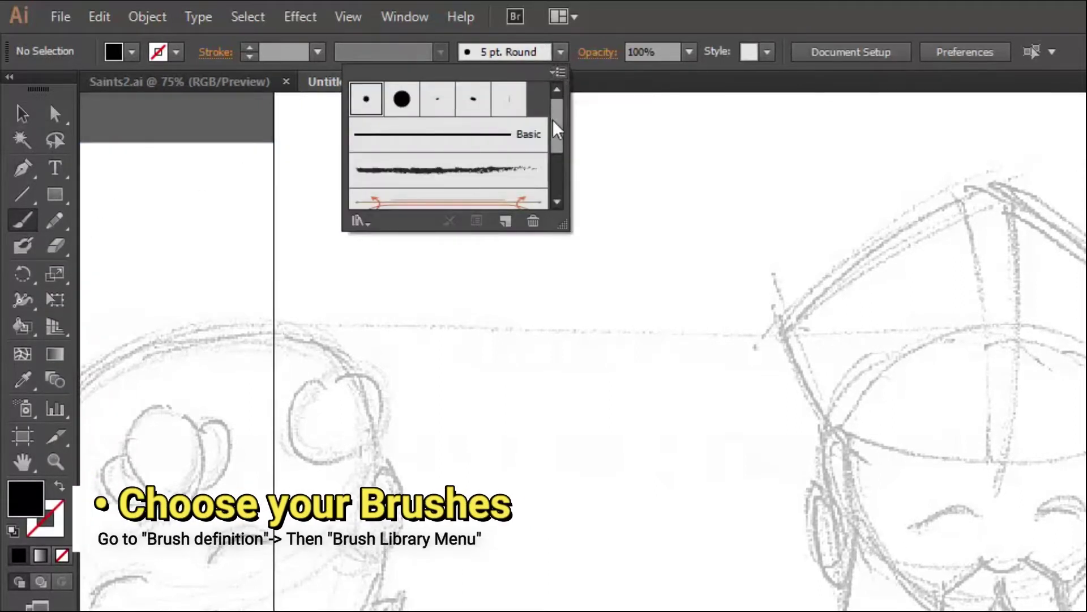
left_click(368, 229)
mouse_move(422, 467)
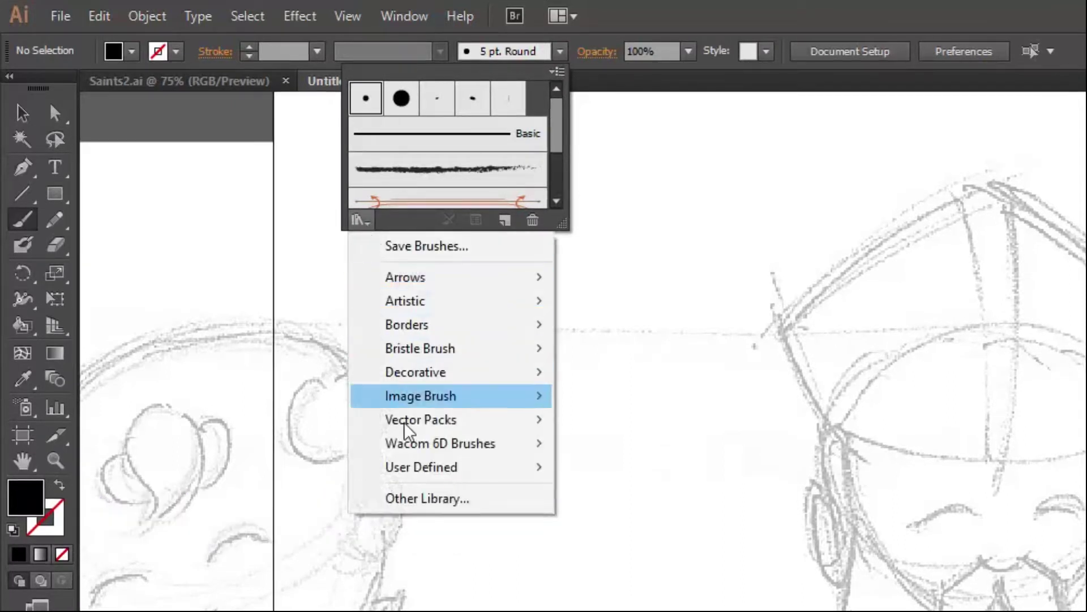
left_click(589, 476)
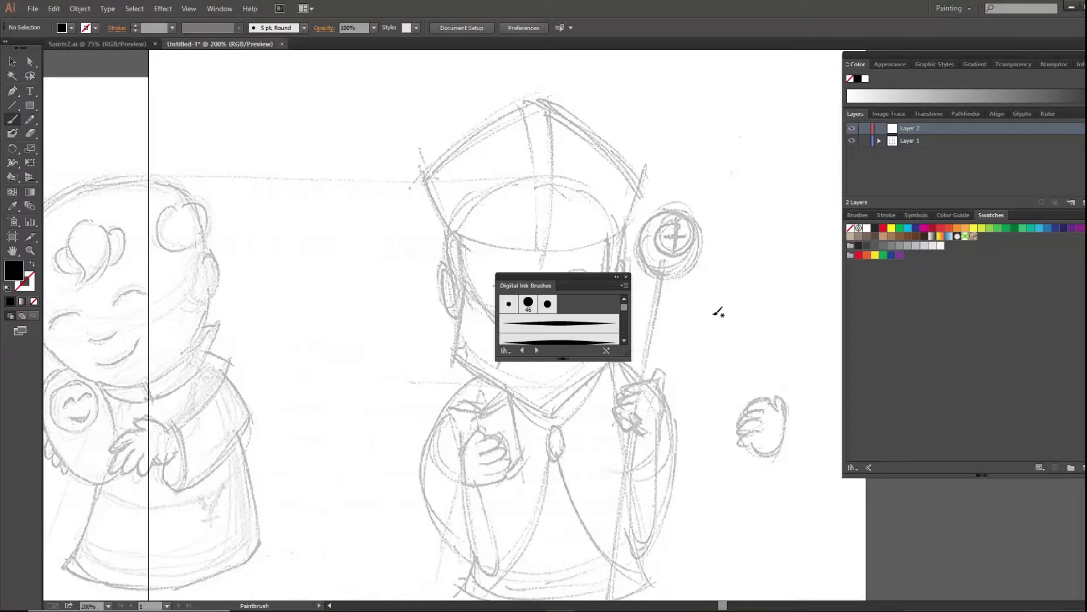
mouse_move(589, 274)
left_mouse_down()
mouse_move(877, 330)
mouse_move(950, 272)
mouse_move(1063, 216)
left_mouse_up()
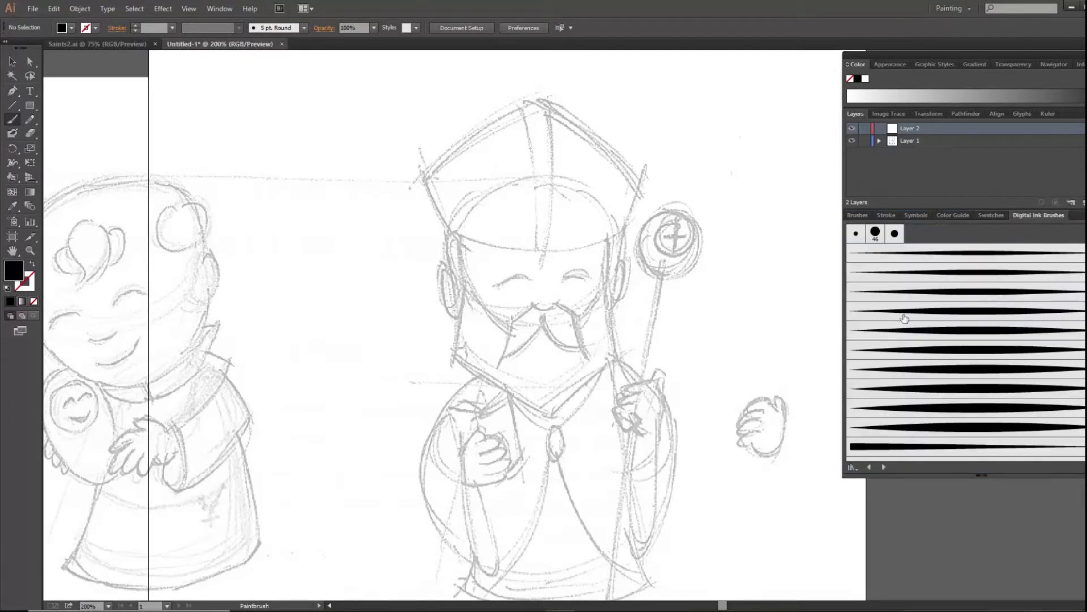
left_click(962, 261)
Step: Ink the mitre's sides, top slopes, brim and vertical centre line
left_click_drag(426, 162, 461, 266)
key("ctrl+z")
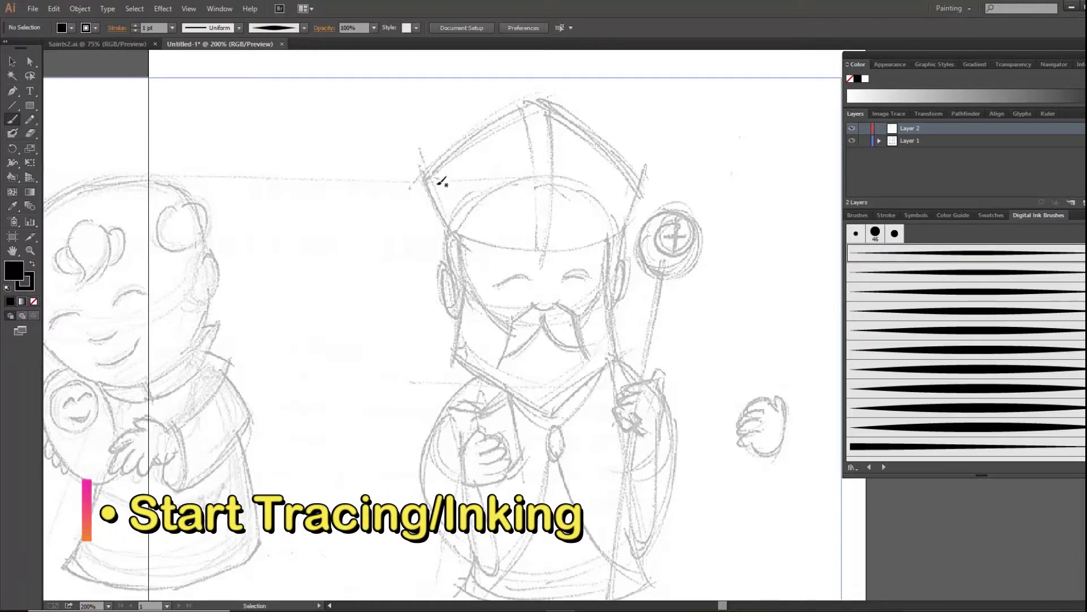
left_click_drag(421, 159, 478, 263)
key("v")
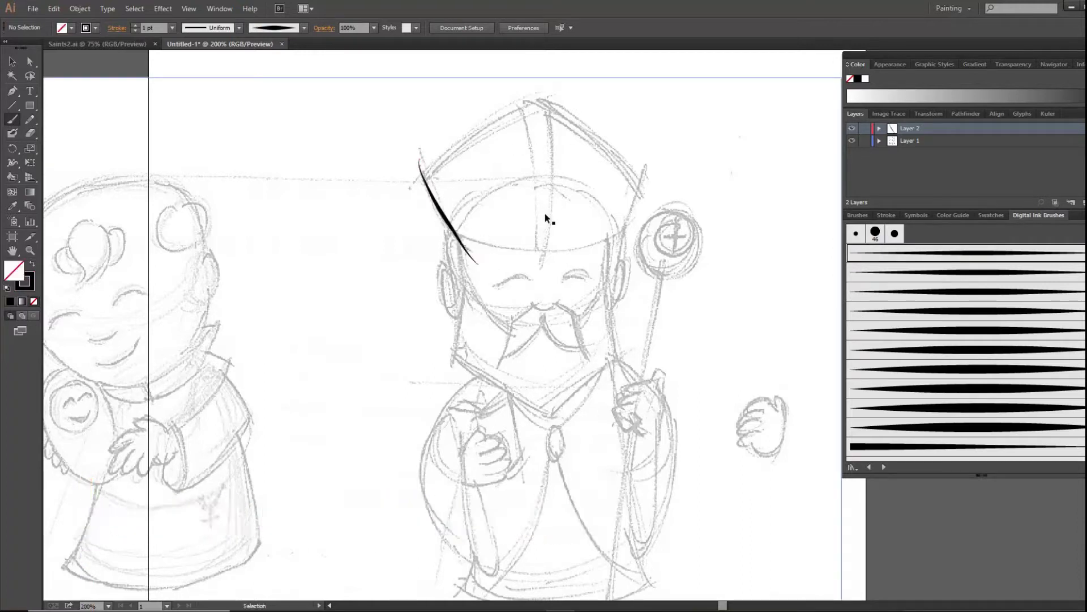
left_click_drag(420, 162, 473, 261)
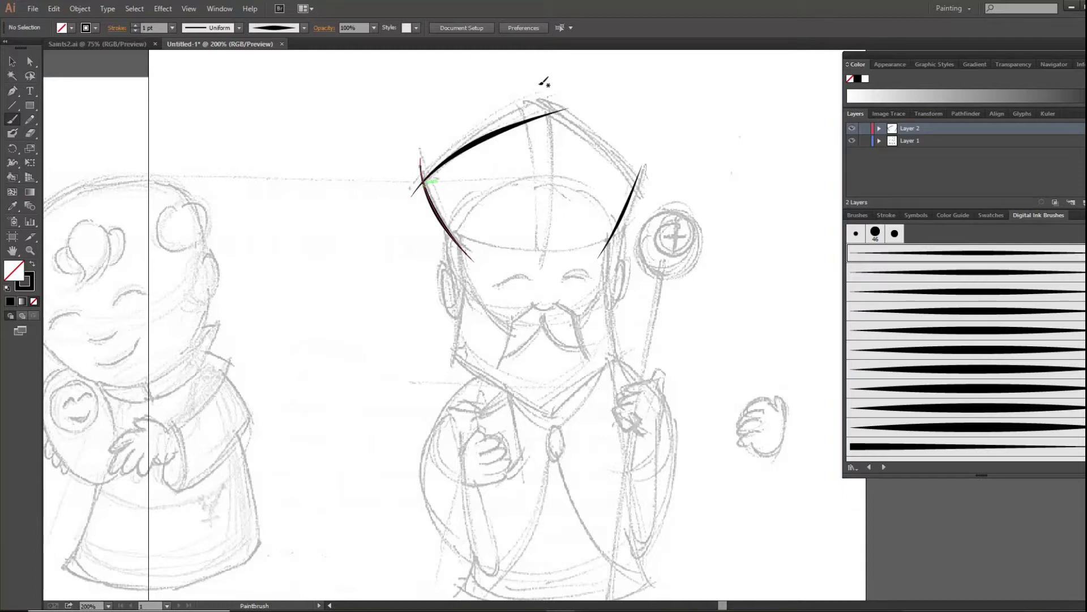
left_click_drag(410, 197, 573, 93)
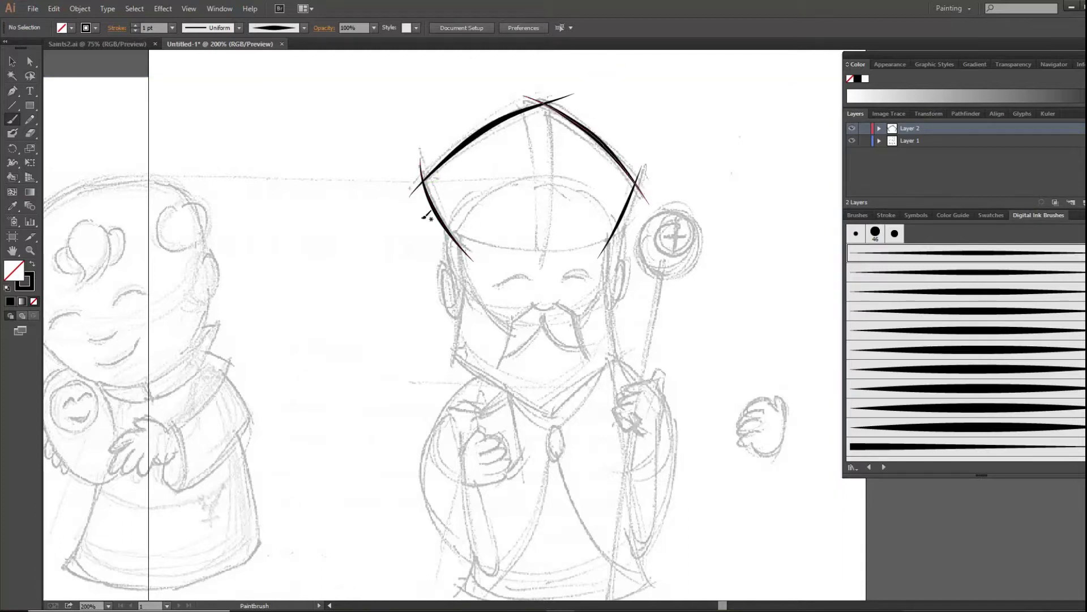
left_click_drag(425, 217, 565, 244)
key("ctrl+z")
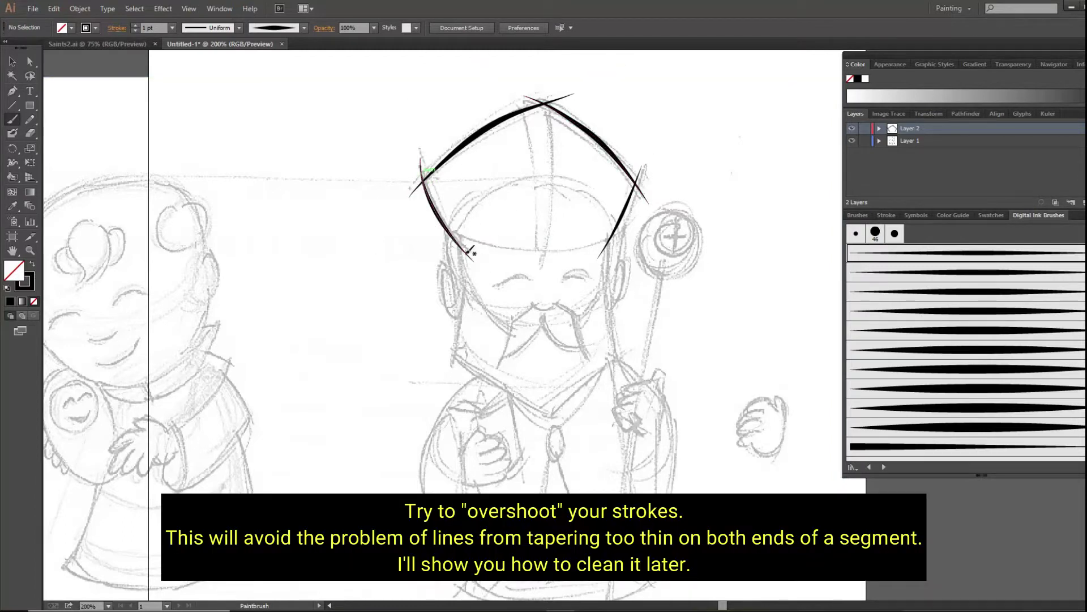
key("ctrl+z")
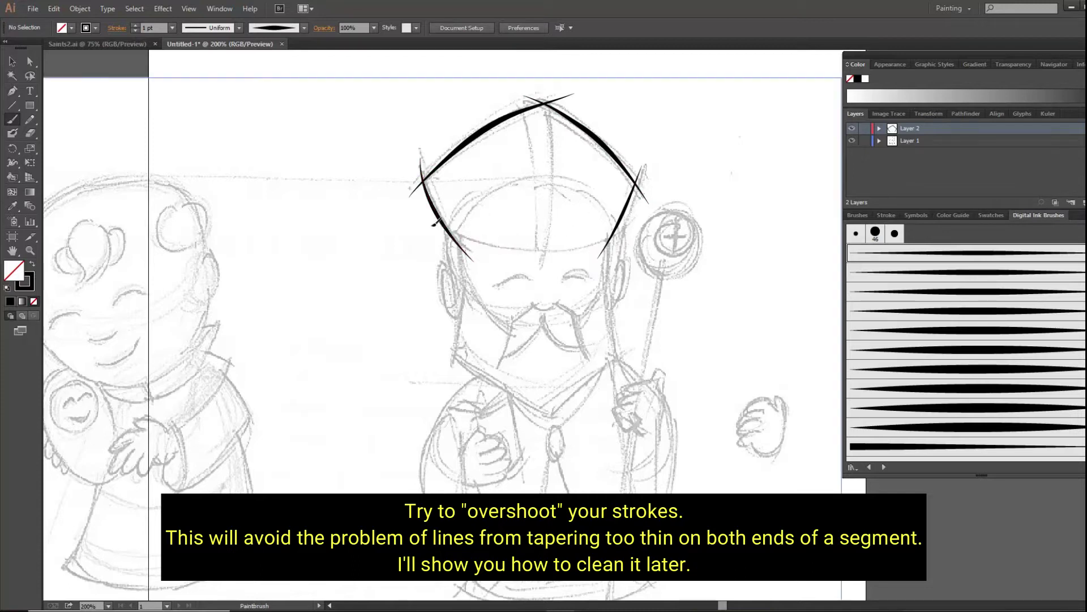
left_click_drag(640, 225, 651, 219)
left_click_drag(543, 104, 537, 263)
left_click_drag(422, 186, 545, 101)
Step: Ink the face outline, both closed eyes, the moustache and the beard
left_click_drag(548, 111, 646, 200)
left_click_drag(460, 224, 518, 334)
left_click_drag(609, 226, 564, 329)
left_click_drag(460, 328, 440, 371)
left_click_drag(601, 265, 627, 368)
left_click_drag(440, 351, 566, 431)
mouse_move(611, 327)
left_mouse_down()
mouse_move(558, 295)
mouse_move(548, 325)
left_mouse_up()
left_click_drag(564, 279, 589, 280)
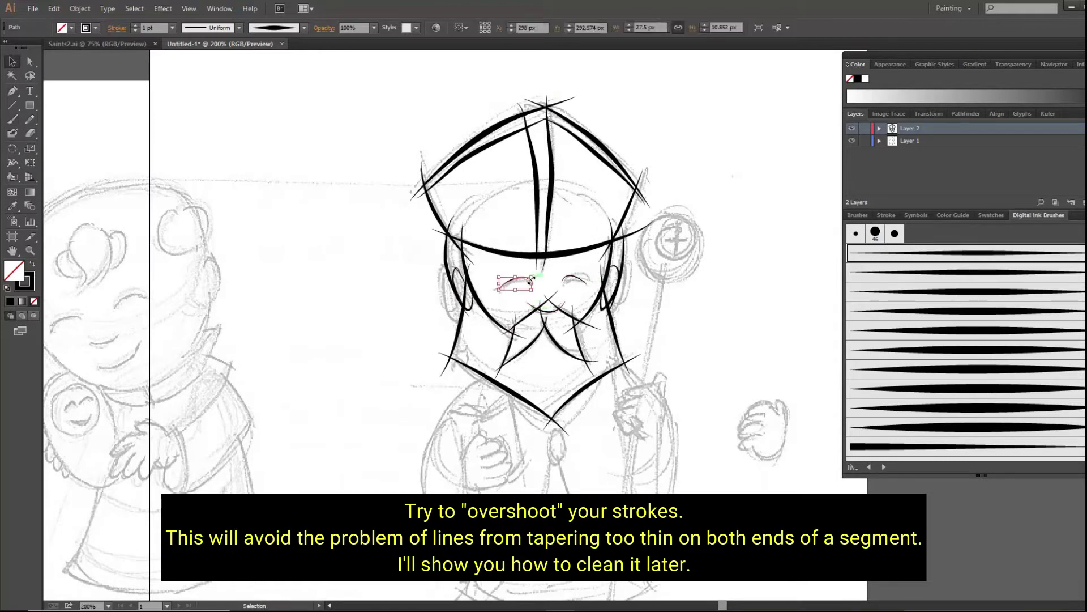
Step: Ink the robe's outline, clasp loop, inner curves, hem and strokes beside the book
left_click_drag(459, 249, 464, 102)
left_click_drag(487, 225, 504, 430)
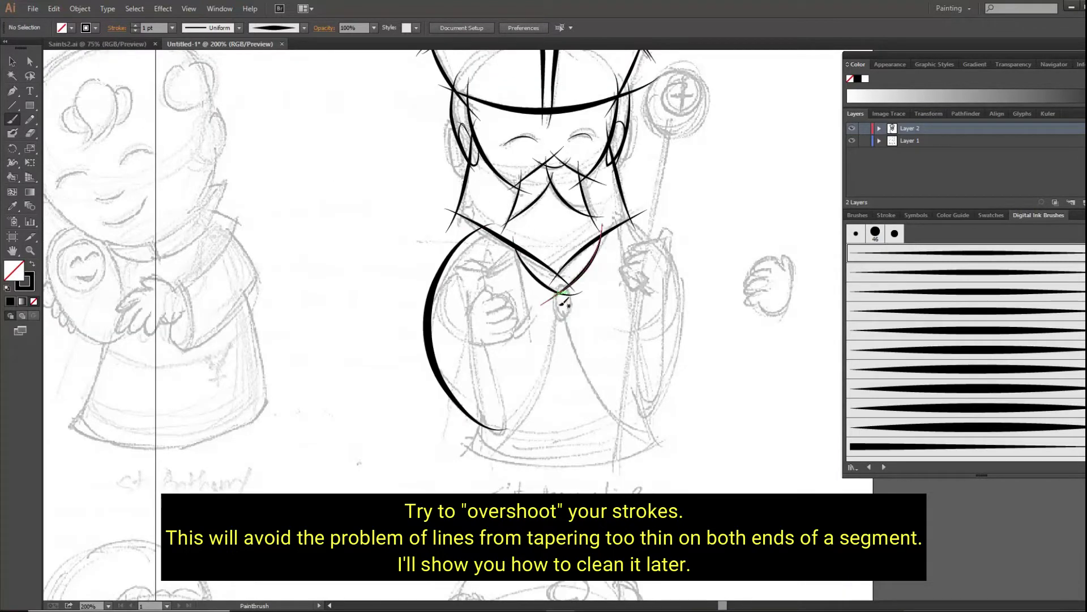
left_click_drag(661, 278, 647, 278)
left_click_drag(467, 311, 504, 431)
left_click_drag(558, 297, 447, 482)
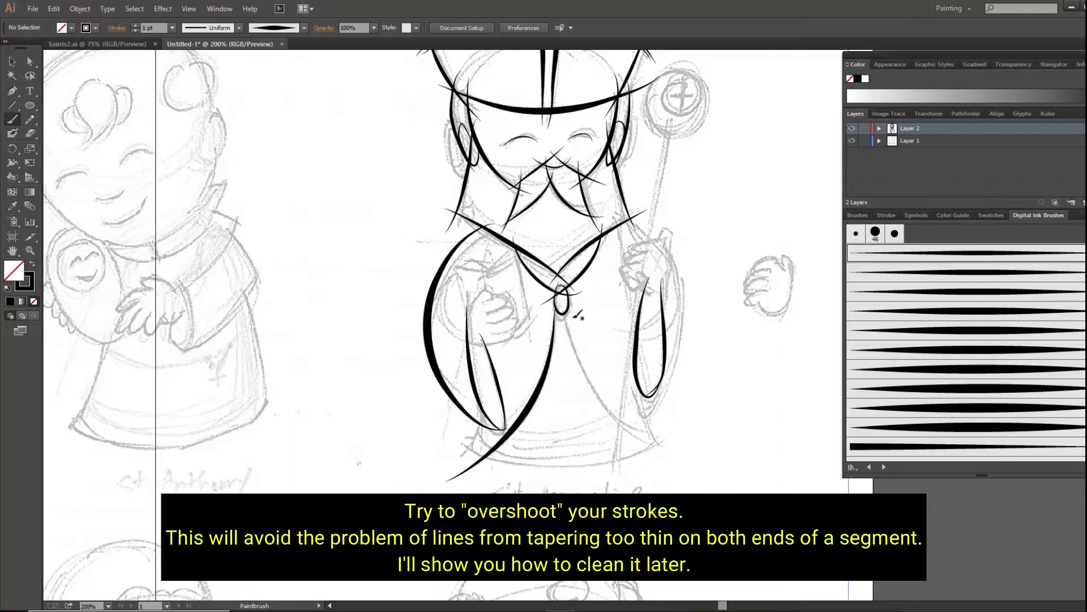
left_click_drag(479, 431, 657, 447)
left_click_drag(484, 306, 493, 266)
key("ctrl+z")
left_click_drag(496, 333, 491, 281)
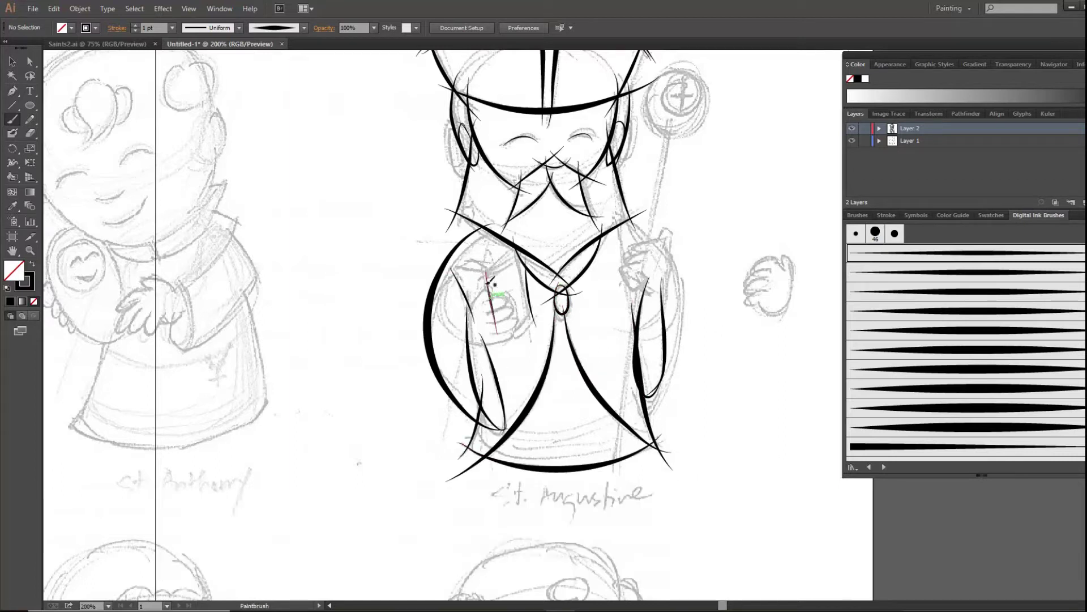
key("ctrl+z")
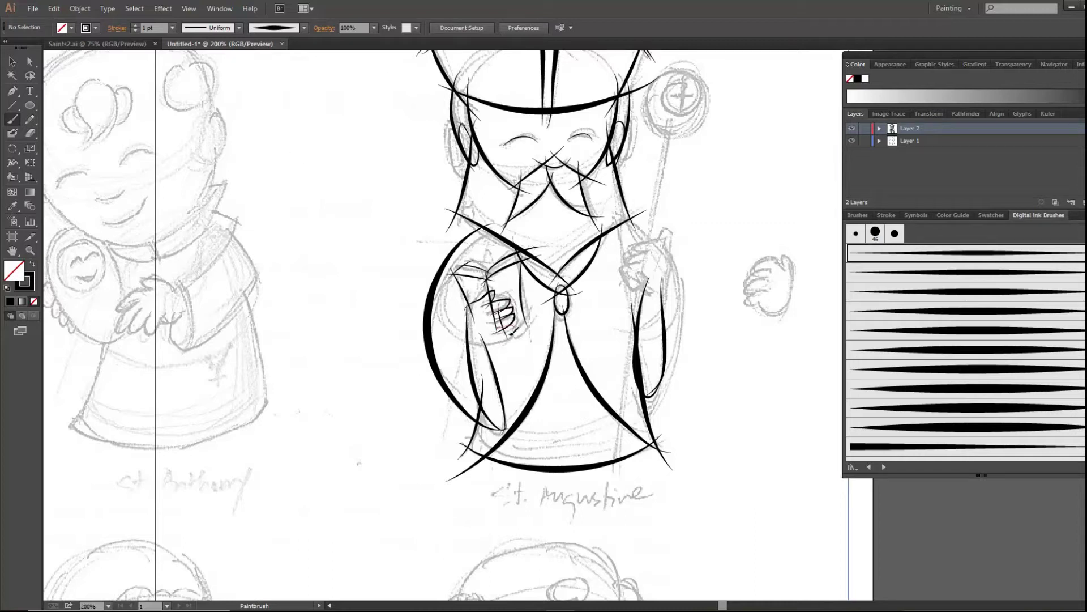
Step: Ink the right sleeve, the hand's fingers and the long straight staff
left_click_drag(638, 220, 646, 396)
left_click_drag(663, 238, 639, 260)
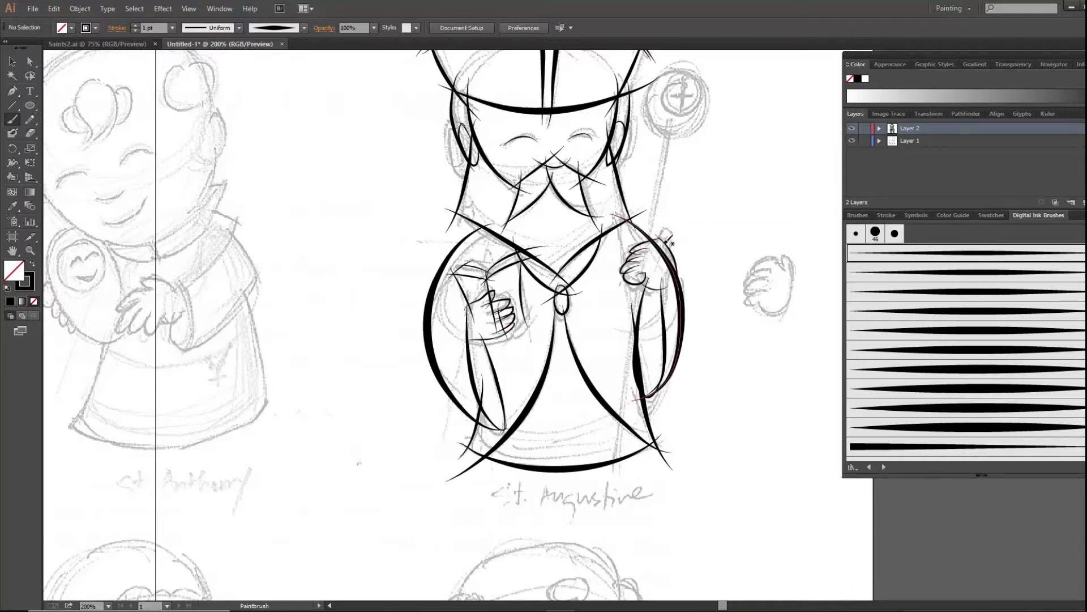
scroll(566, 254, "down", 3)
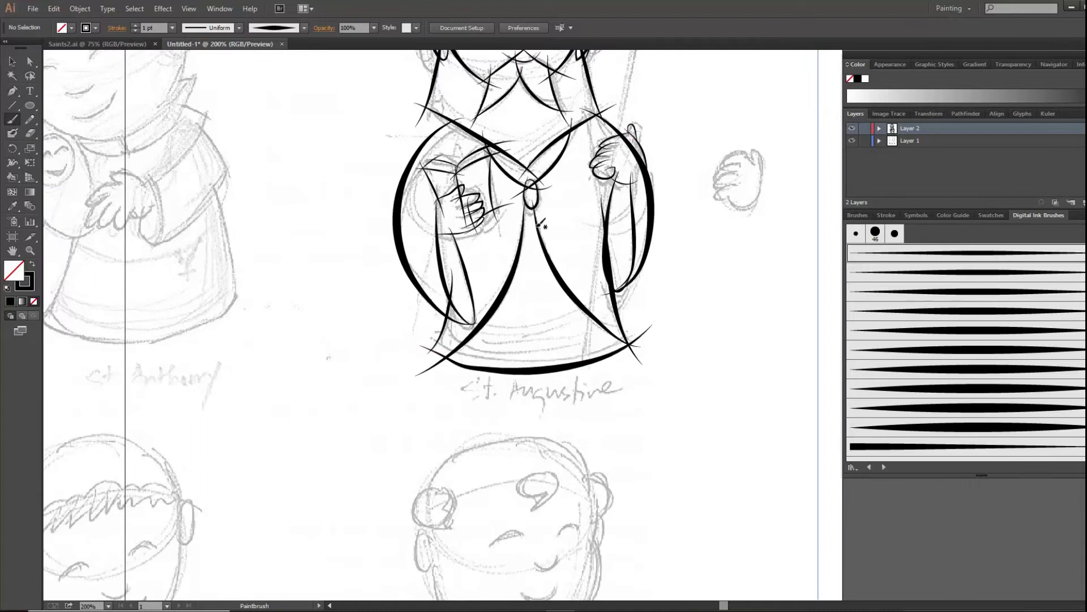
scroll(617, 238, "up", 3)
left_click_drag(546, 458, 609, 110)
scroll(583, 340, "up", 3)
Step: Draw a large and a small circle at the staff top with fill and stroke swapped
key("v")
left_click(71, 27)
key("shift+x")
key("l")
left_click_drag(580, 132, 647, 199)
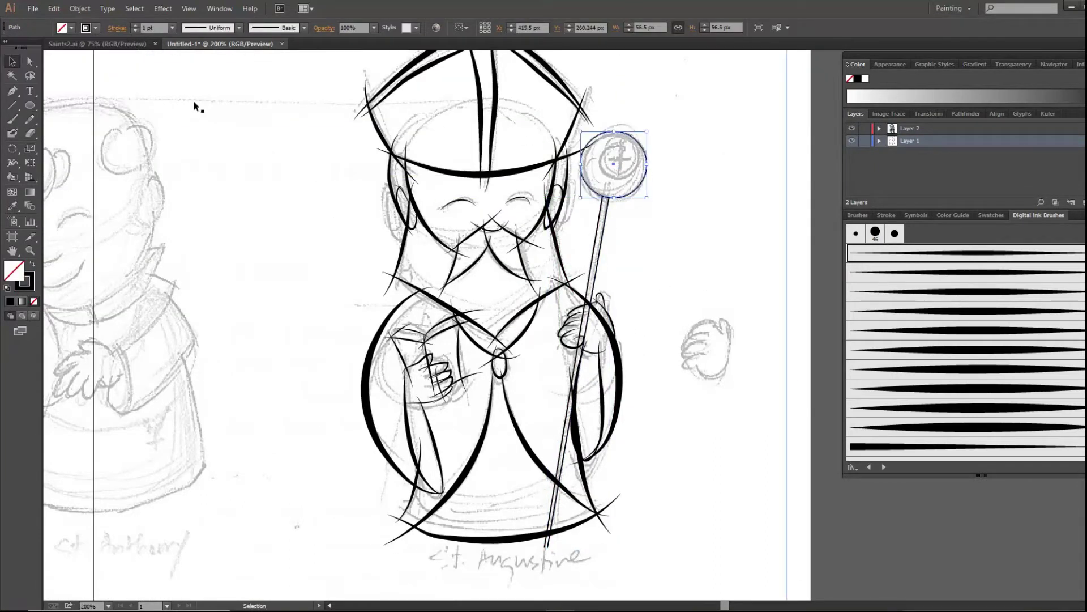
left_click_drag(619, 158, 638, 177)
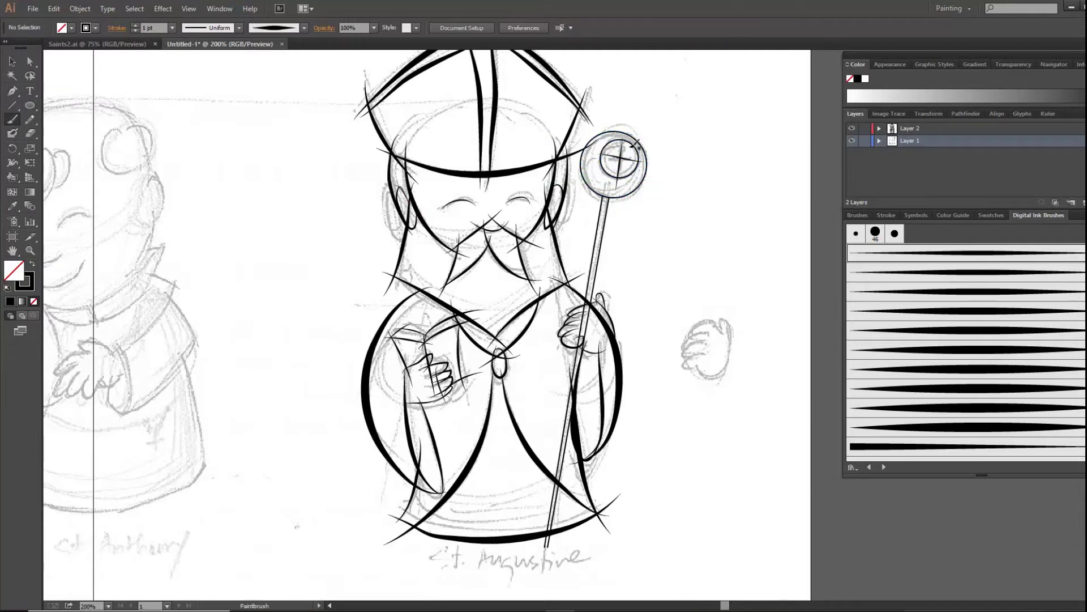
key("b")
key("ctrl+shift+a")
scroll(643, 110, "up", 2)
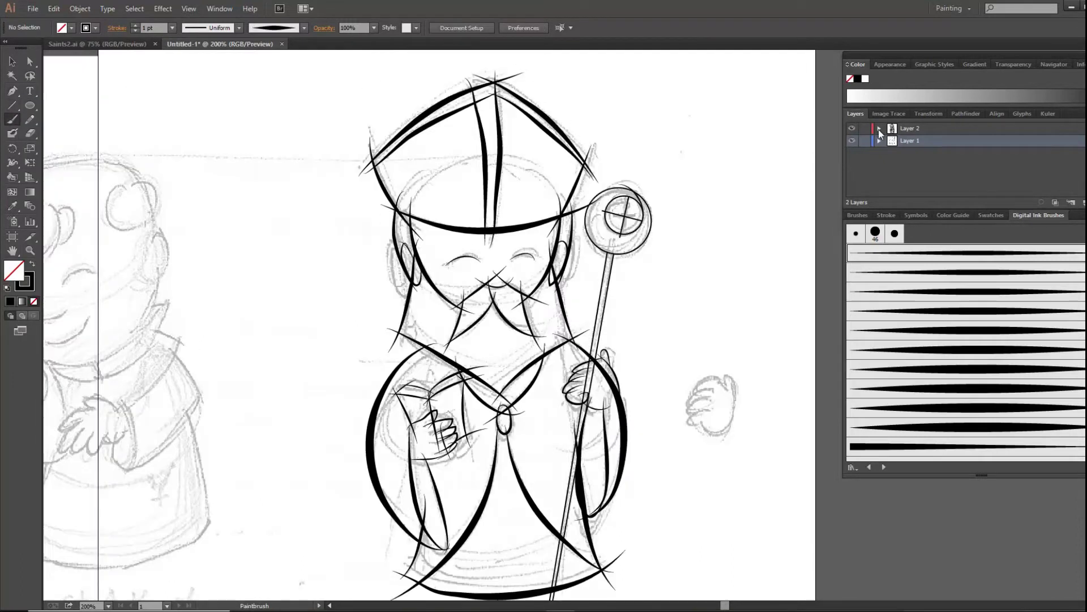
Step: Lock the sketch layer and ink the right edge of the robe
left_click(865, 140)
left_click_drag(740, 298, 772, 215)
left_click_drag(589, 252, 620, 433)
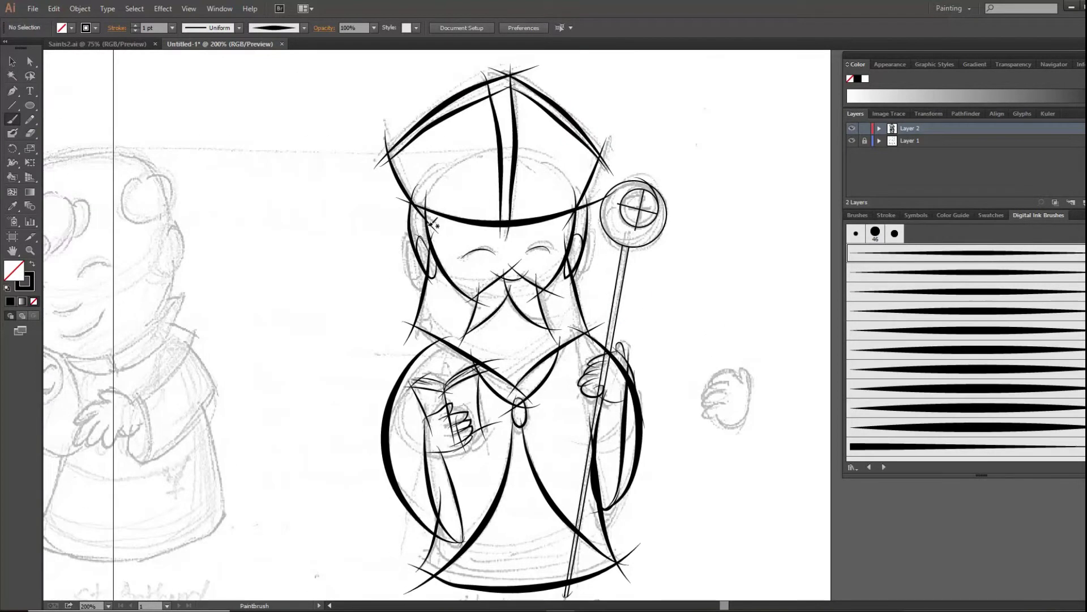
key("v")
left_click(456, 86)
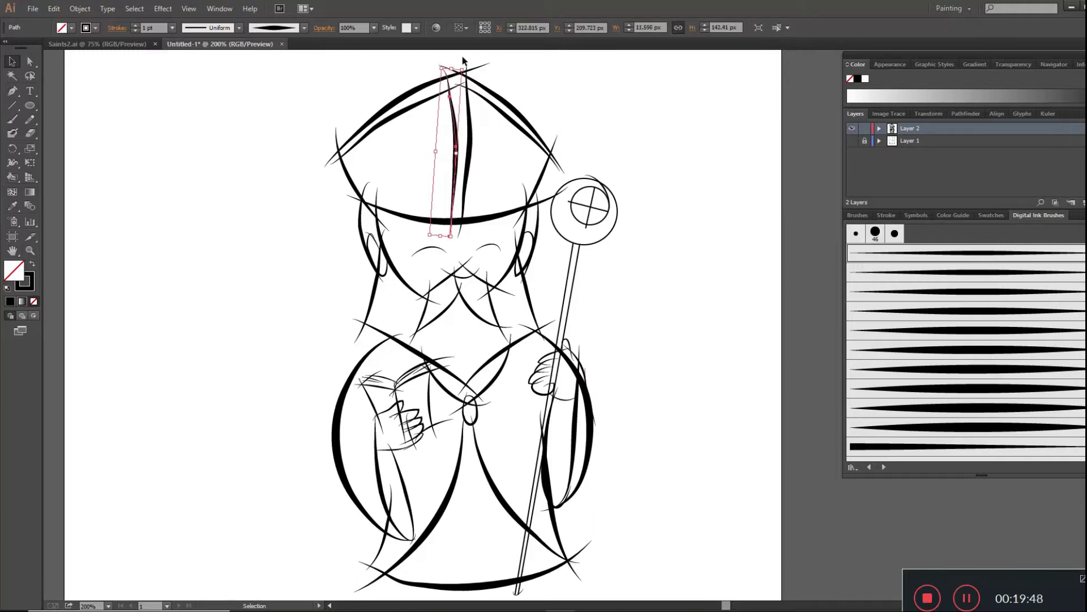
left_click(563, 97)
scroll(643, 382, "down", 2)
scroll(625, 261, "up", 2)
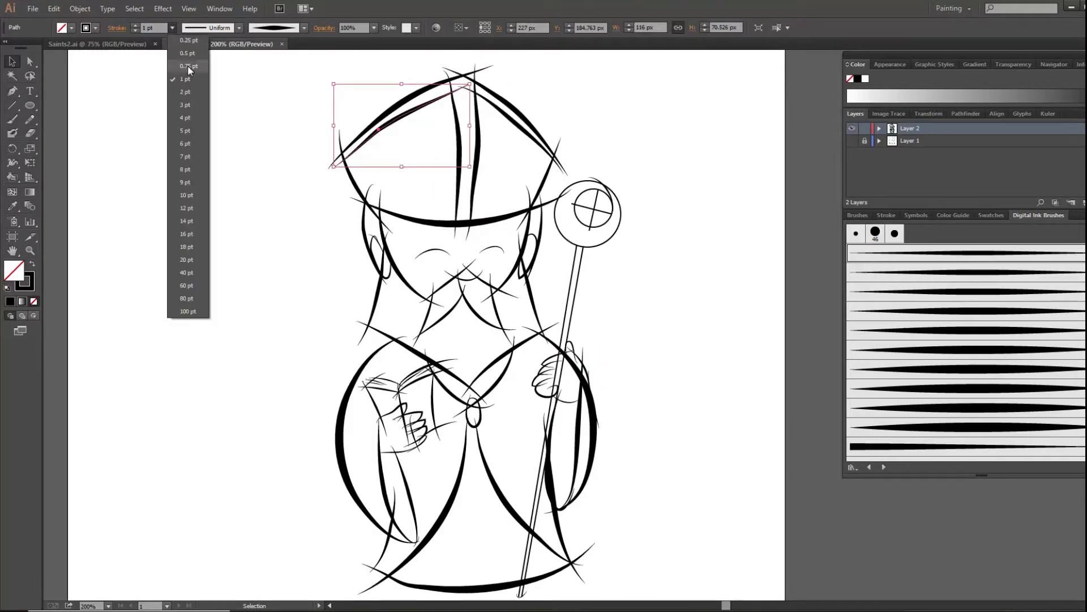
Step: Give the mitre strokes and the cross in the staff circle a thicker weight
left_click(1031, 417)
scroll(935, 279, "down", 3)
scroll(935, 278, "up", 3)
left_click(946, 408)
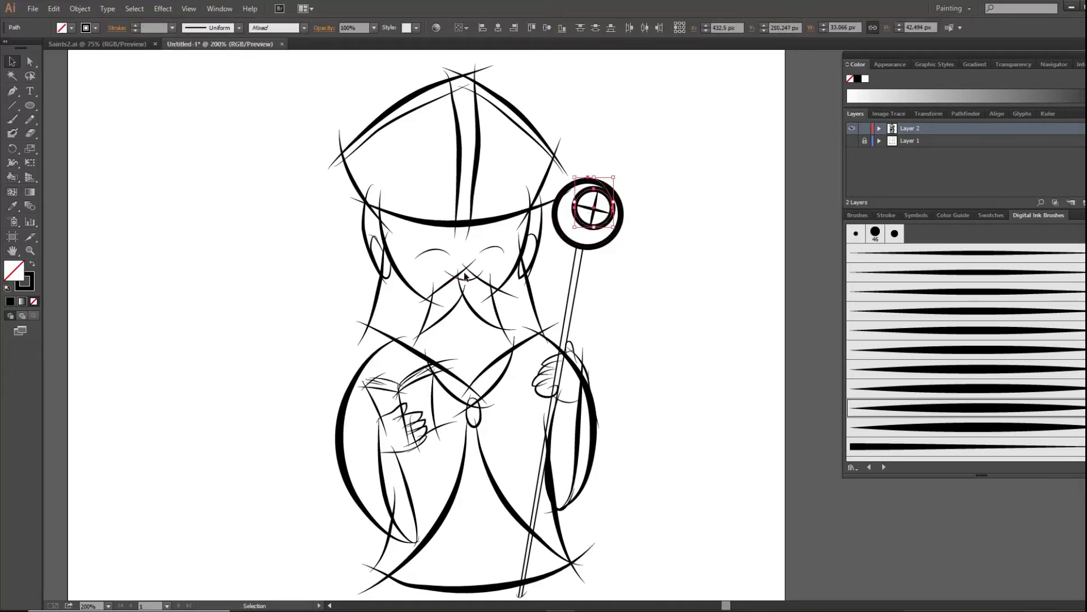
scroll(610, 224, "down", 2)
Step: Apply a tapered Digital Ink brush to the left ear stroke
left_click(472, 371)
left_click(470, 546)
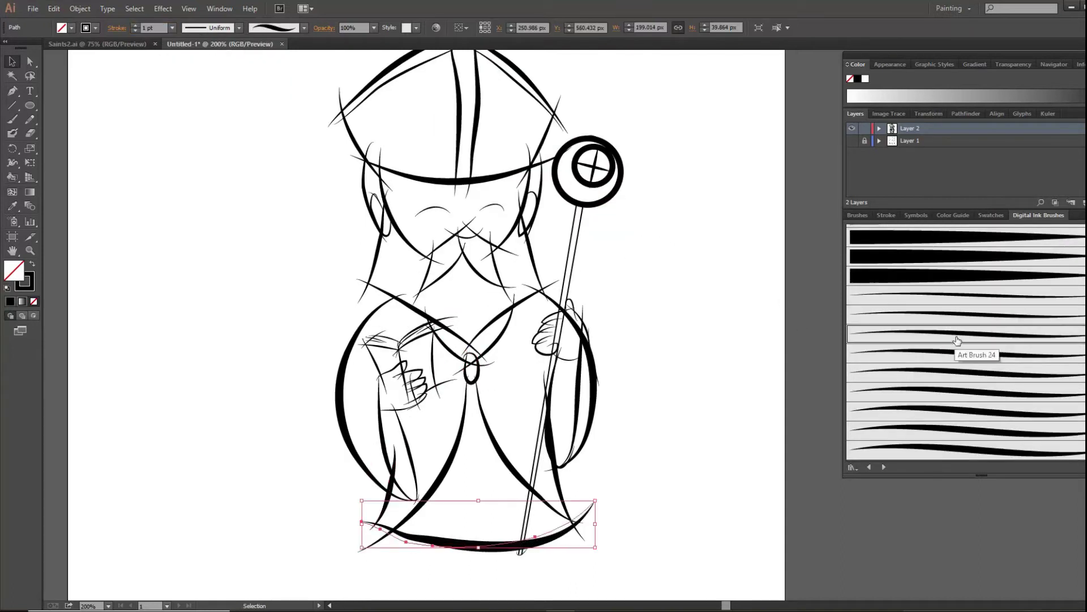
scroll(416, 273, "up", 2)
left_click(365, 249)
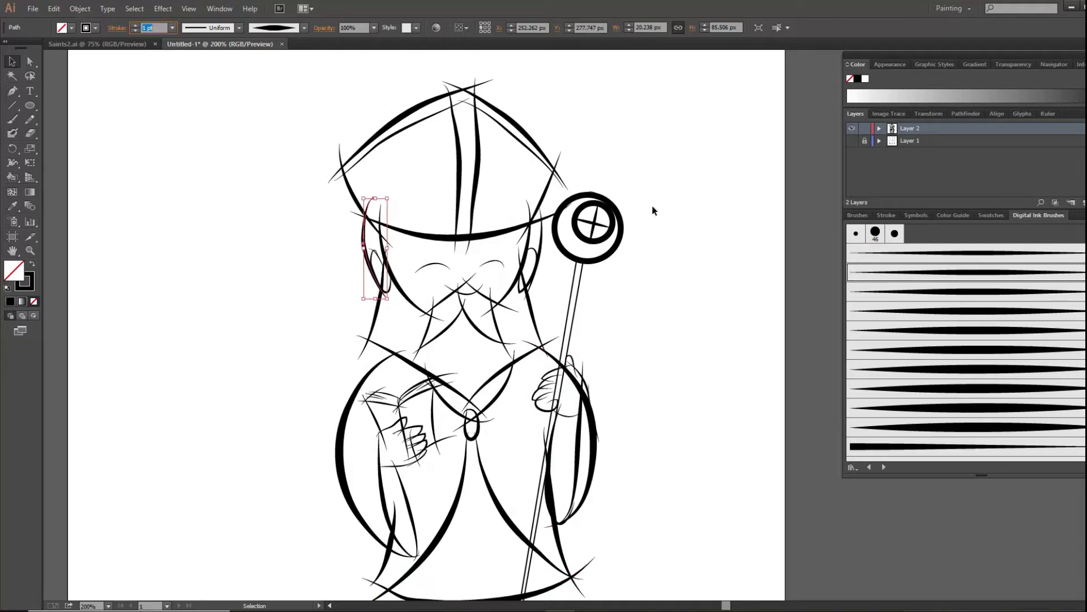
left_click(929, 292)
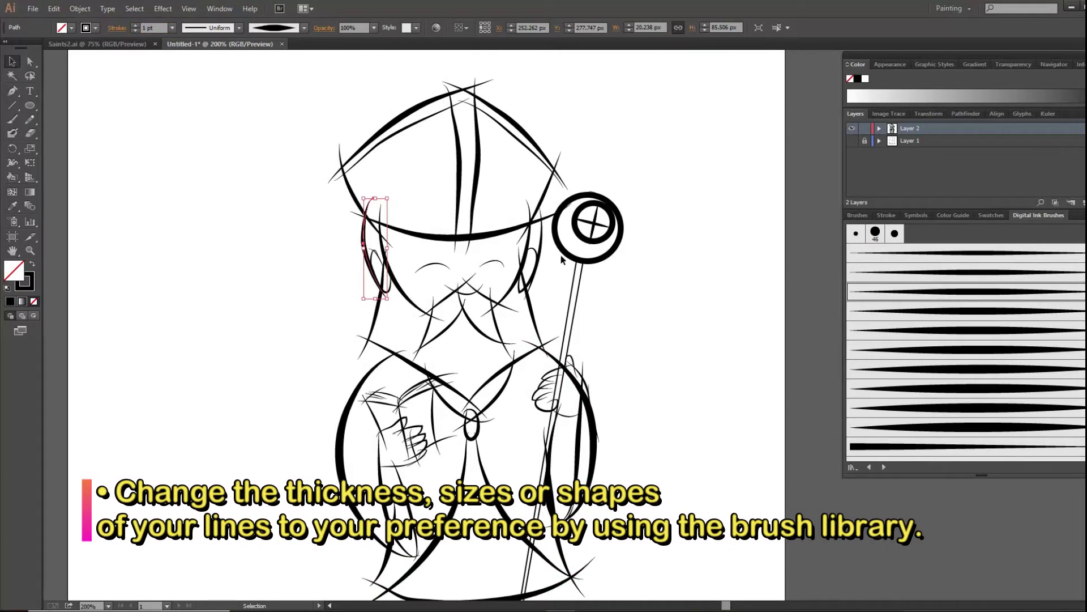
Step: Apply ink brushes to the right ear, both cheeks and the left arm stroke
left_click(540, 249)
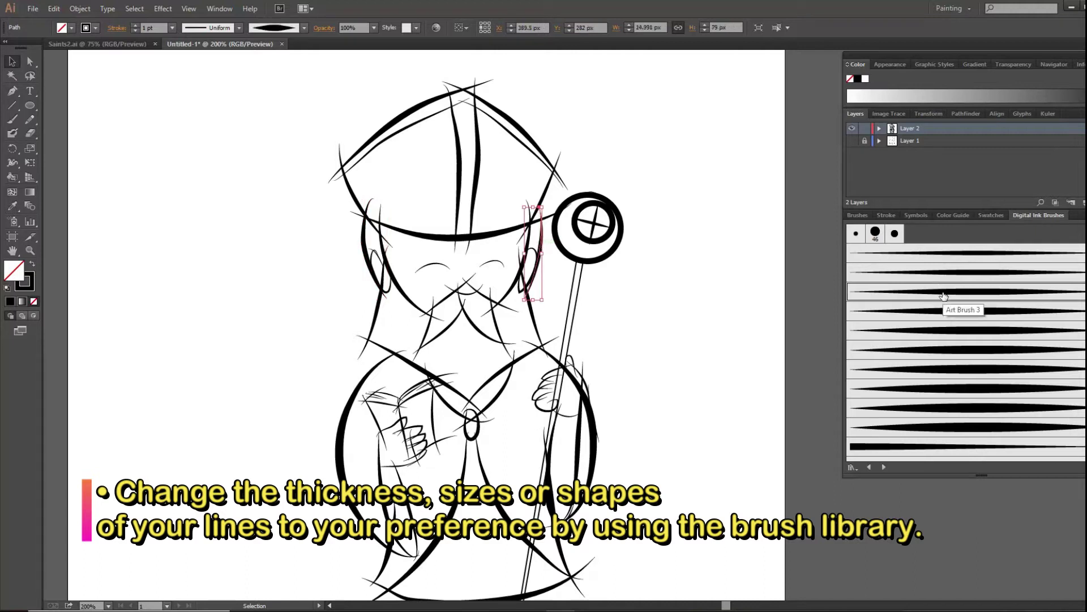
left_click(533, 327)
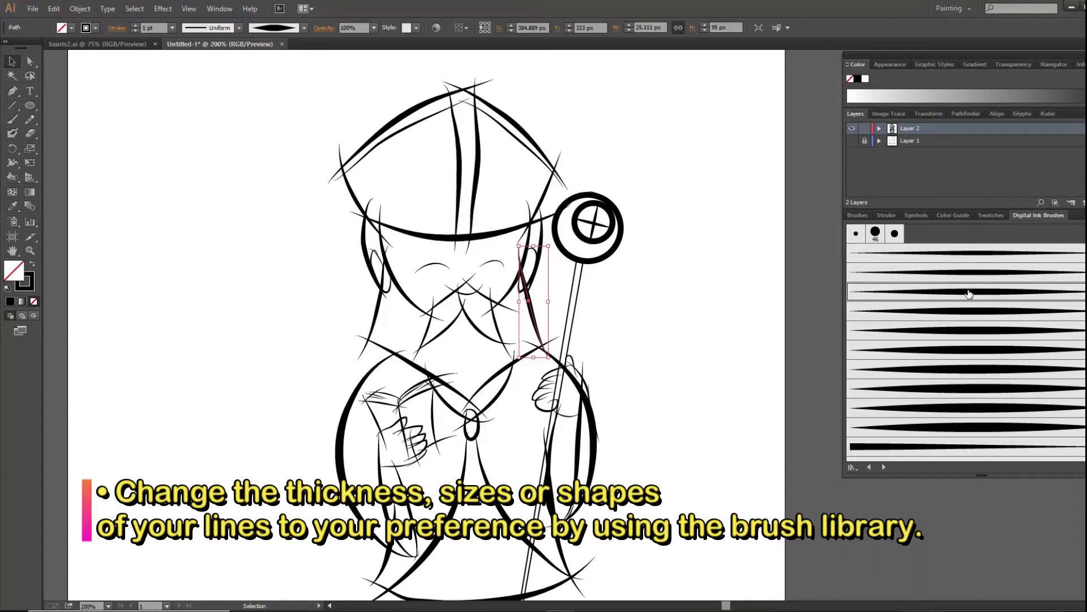
left_click(379, 312)
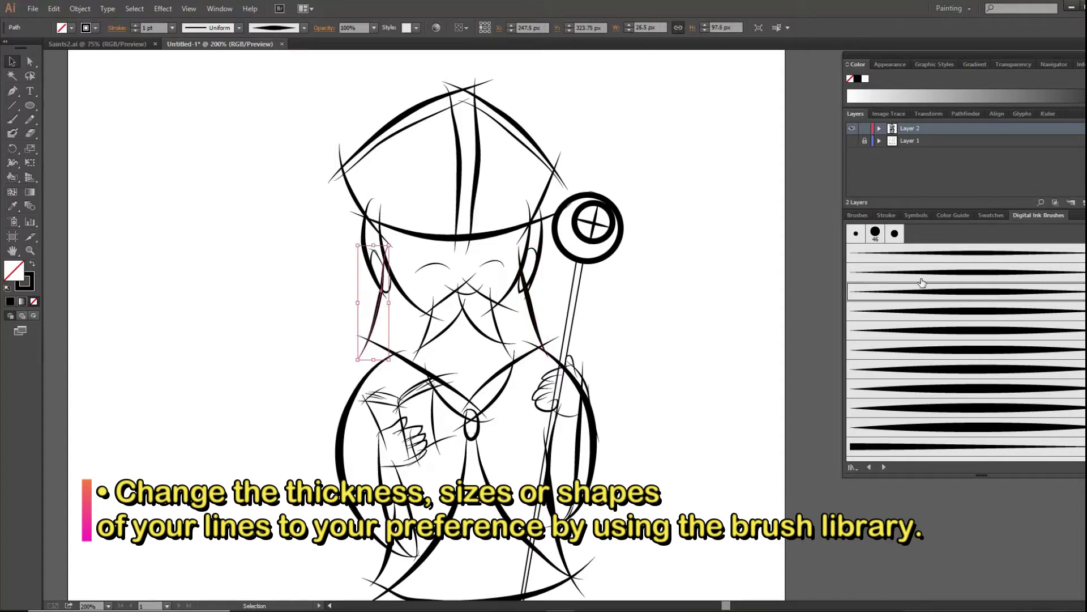
left_click(415, 367)
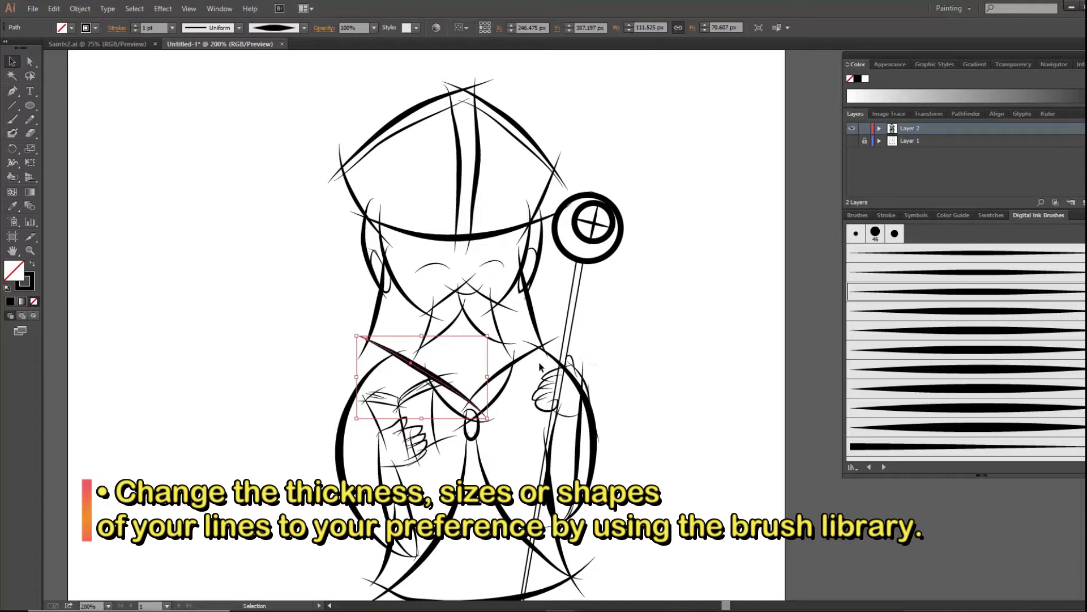
left_click(523, 361, "shift")
Step: Give the eyes, moustache, beard and right-hand stroke thicker ink brushes
left_click(940, 291)
left_click(491, 264)
left_click(157, 28)
left_click(462, 327)
scroll(566, 351, "down", 2)
left_click(568, 367)
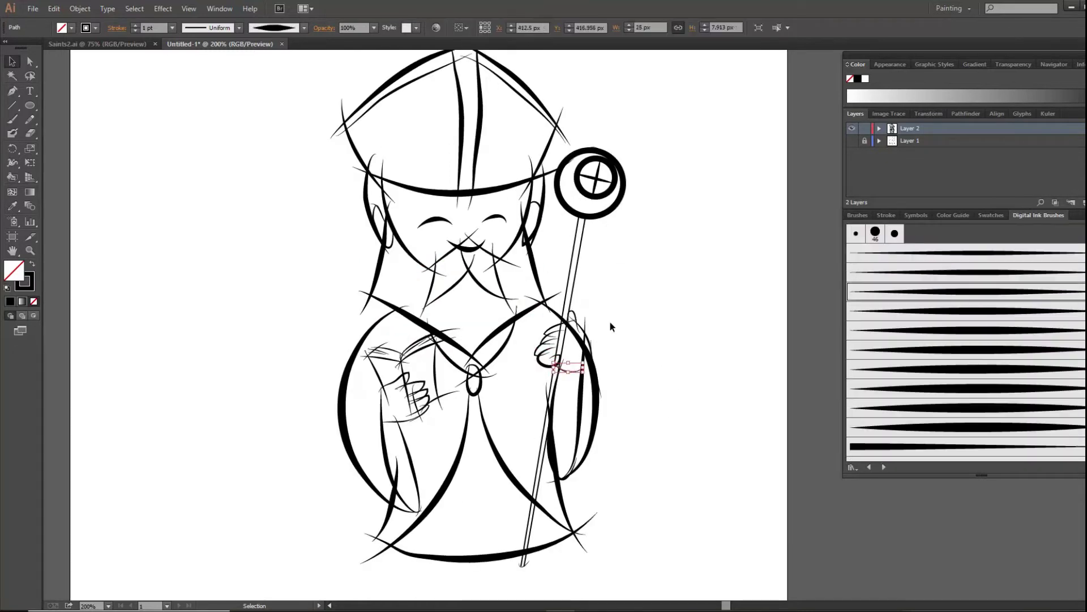
left_click(963, 292)
Step: Rebrush the book and hand strokes and restyle the staff with the heaviest brush
left_click(413, 385)
left_click(963, 291)
left_click(376, 358)
left_click(383, 437)
left_click(963, 252)
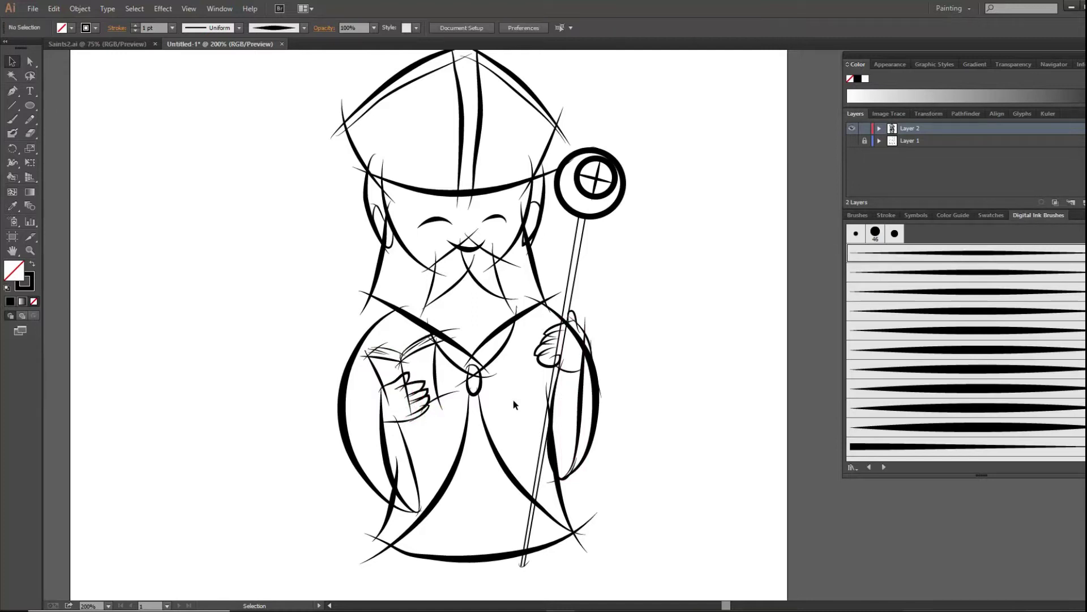
left_click(577, 320)
left_click(963, 253)
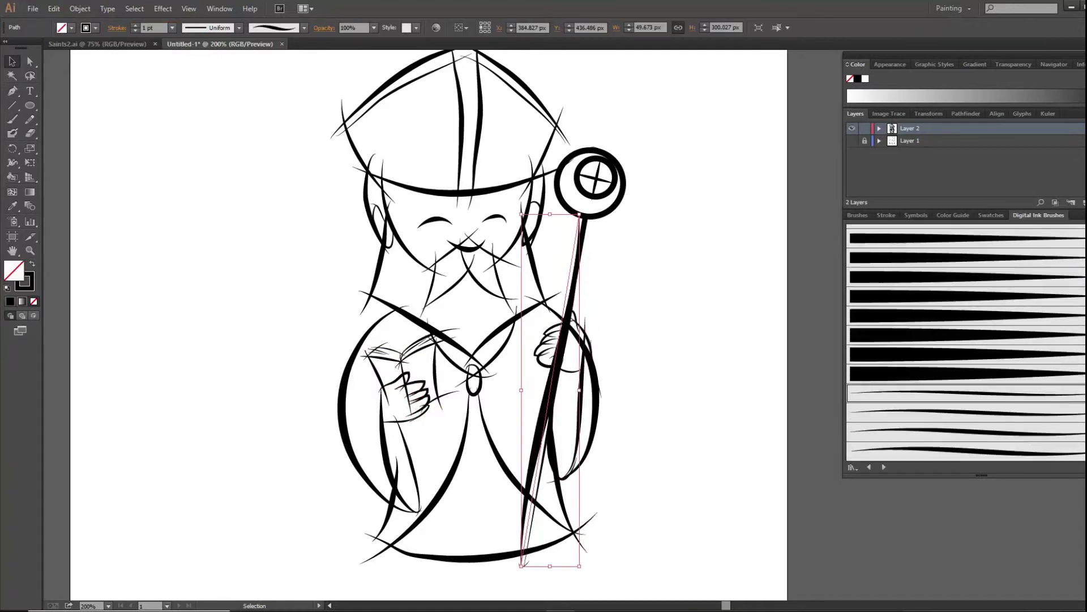
left_click(727, 342)
Step: Give the cross a 5 pt tapered brush and the staff a uniform 1.617 pt stroke, then select everything
left_click(605, 195)
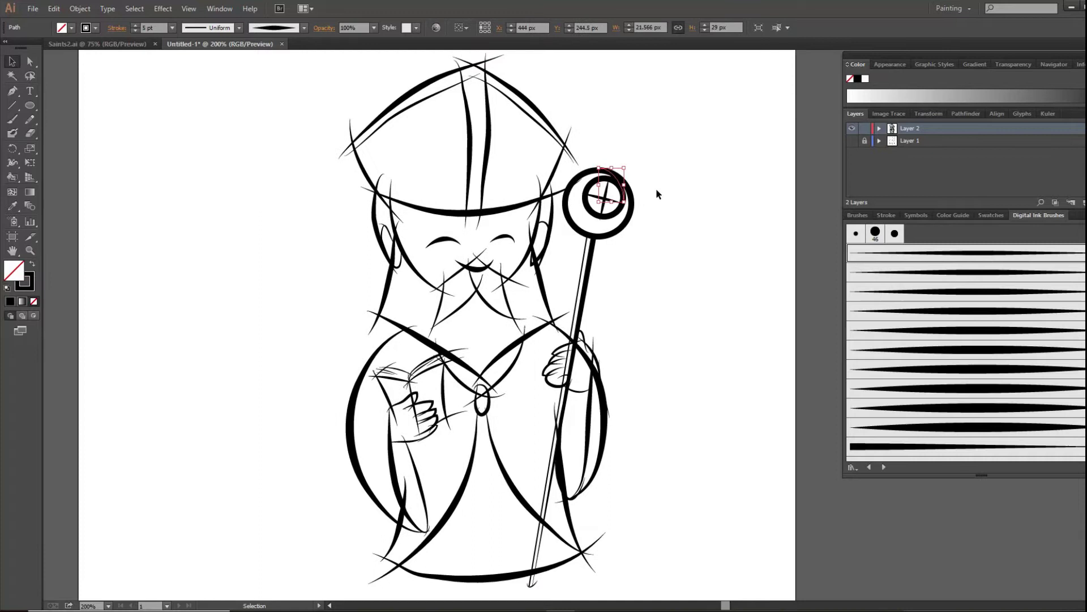
left_click(304, 28)
left_click(243, 70)
left_click(657, 228)
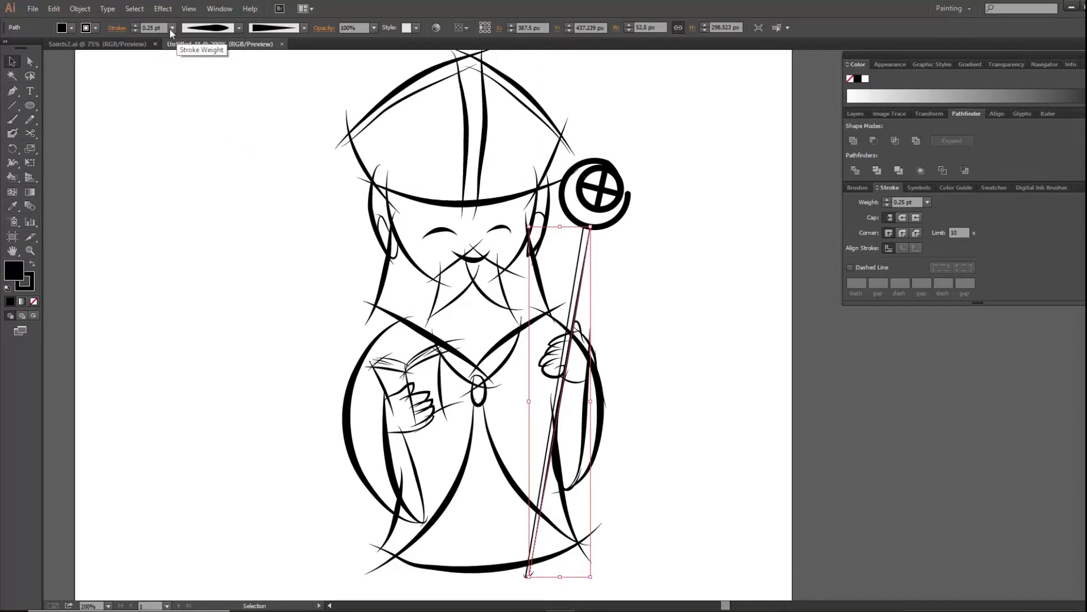
left_click(199, 218)
left_click(641, 443)
left_click_drag(298, 58, 645, 587)
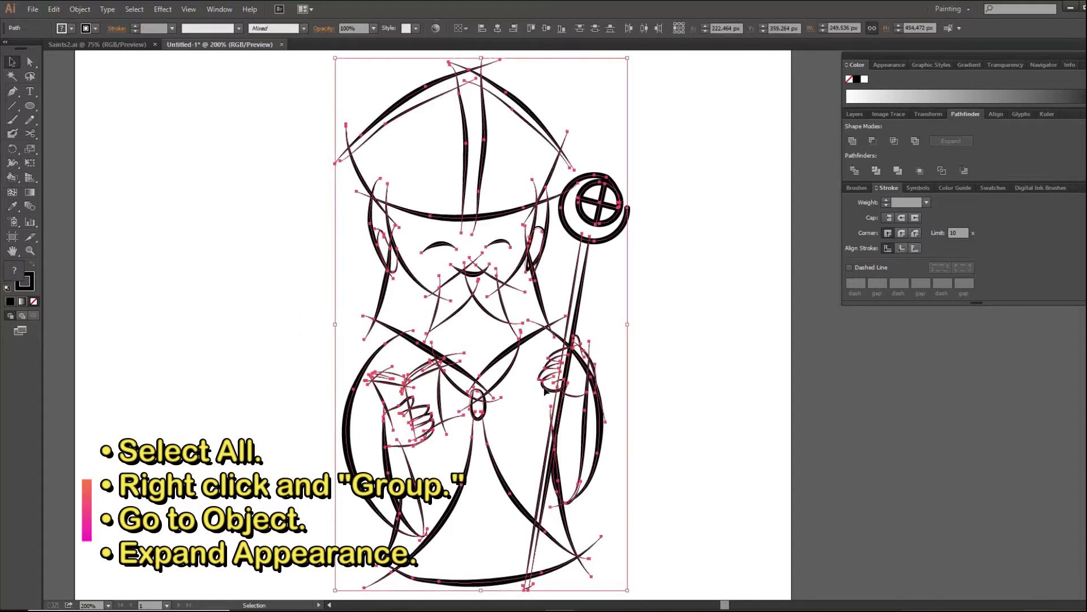
Step: Group the selected strokes and expand their brush appearance into outlines
right_click(456, 223)
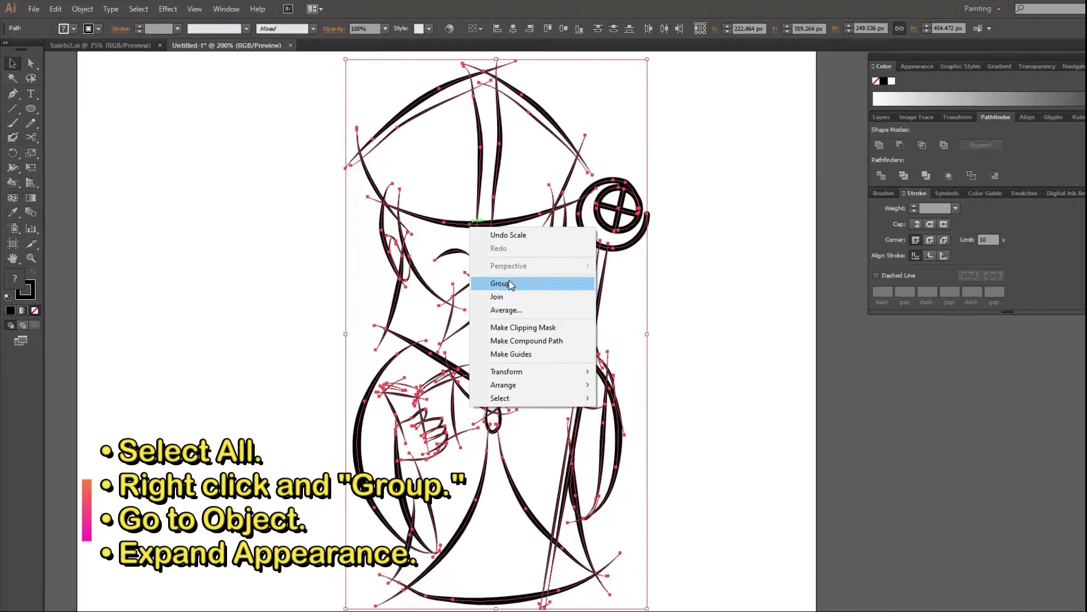
left_click(493, 262)
left_click(106, 11)
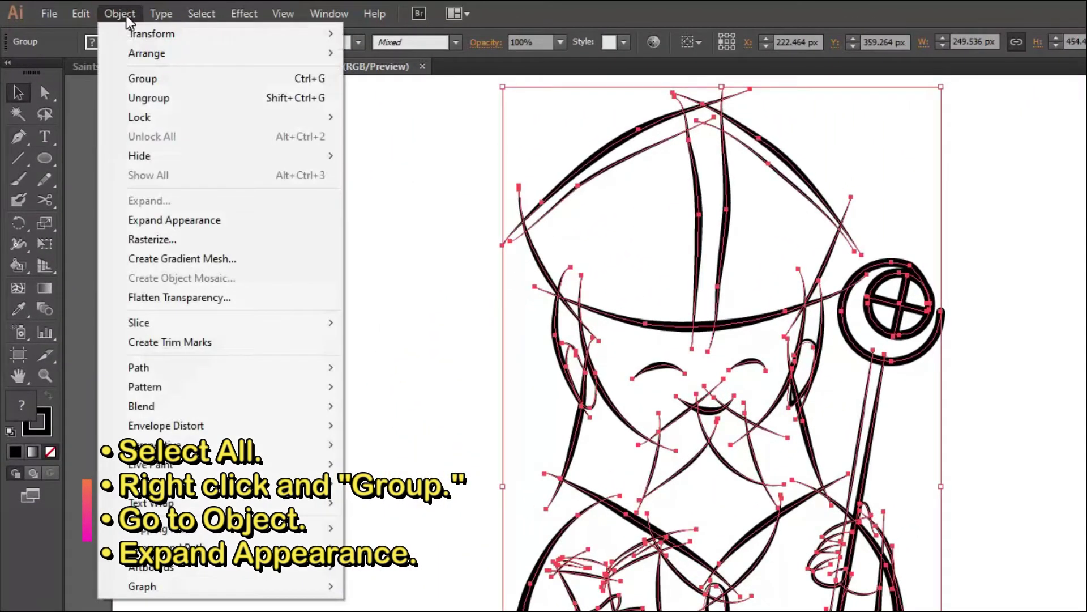
left_click(178, 221)
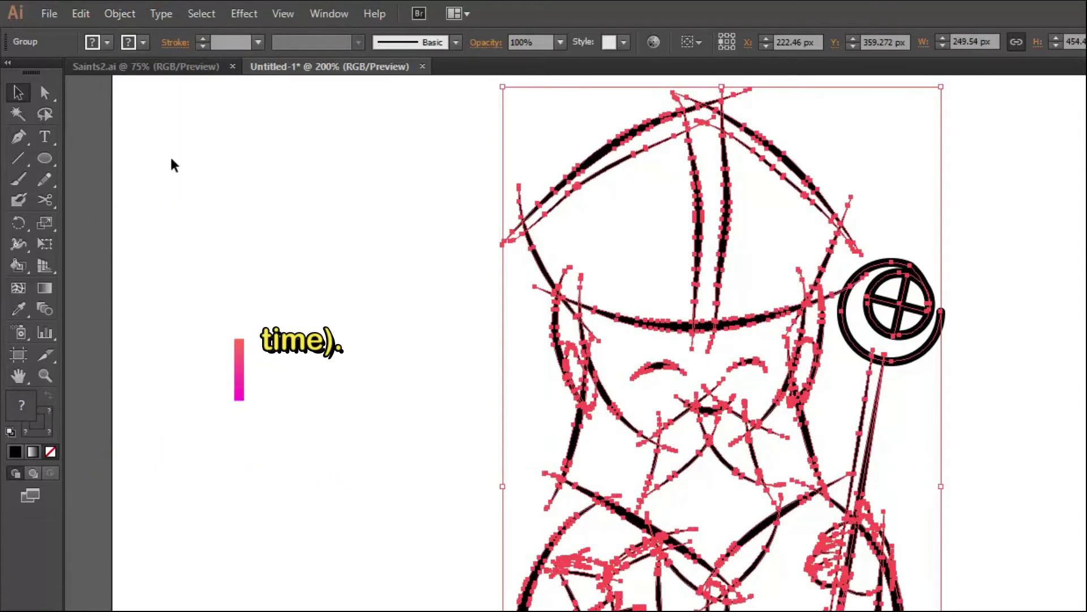
Step: Make a Live Paint group, expand it, and place a duplicate to the left
left_click(138, 16)
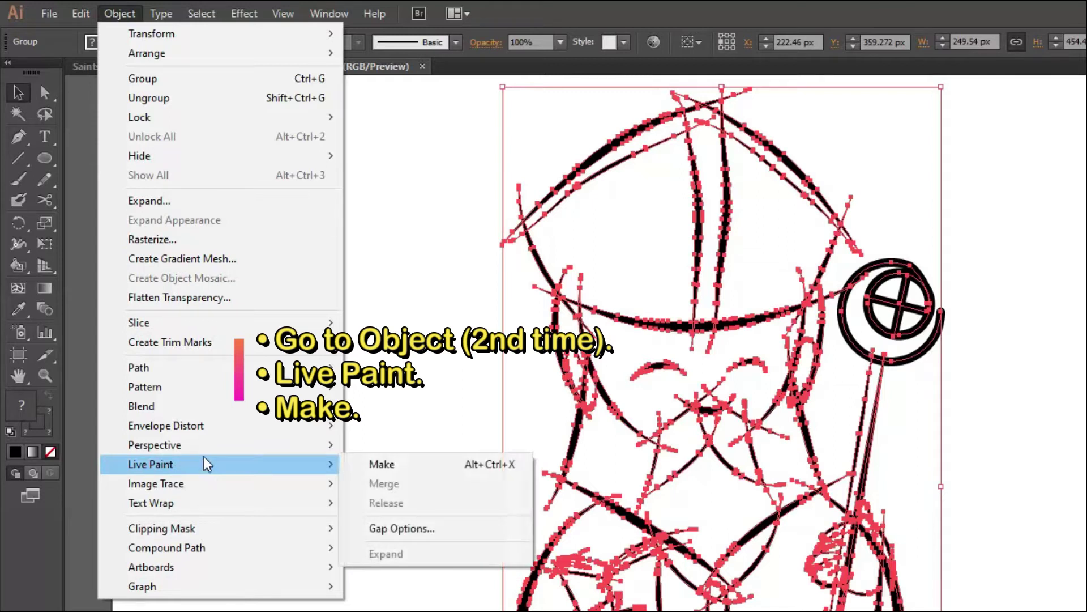
mouse_move(150, 464)
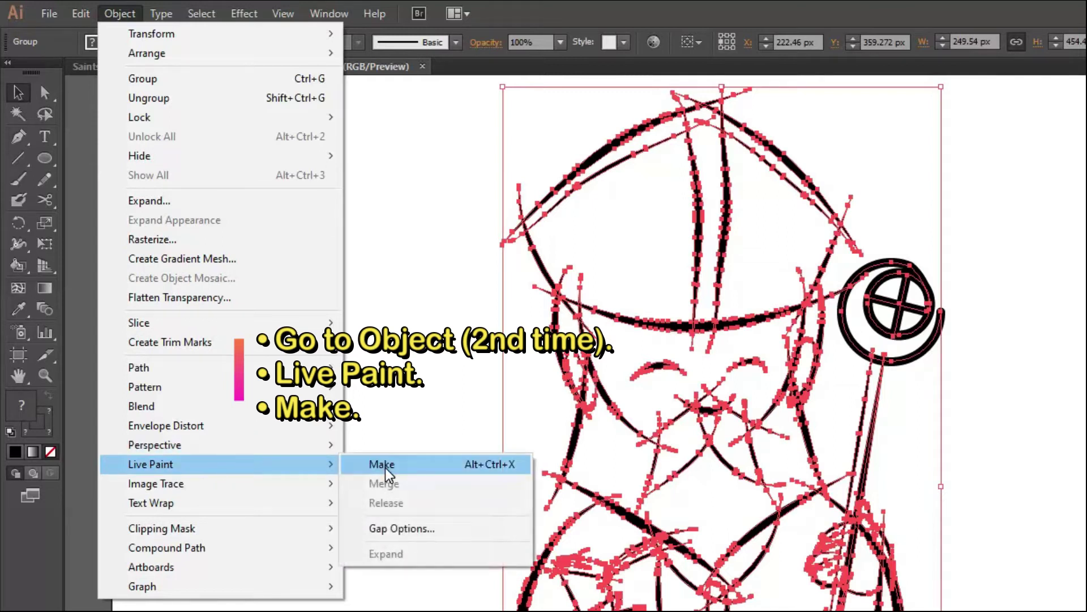
left_click(384, 466)
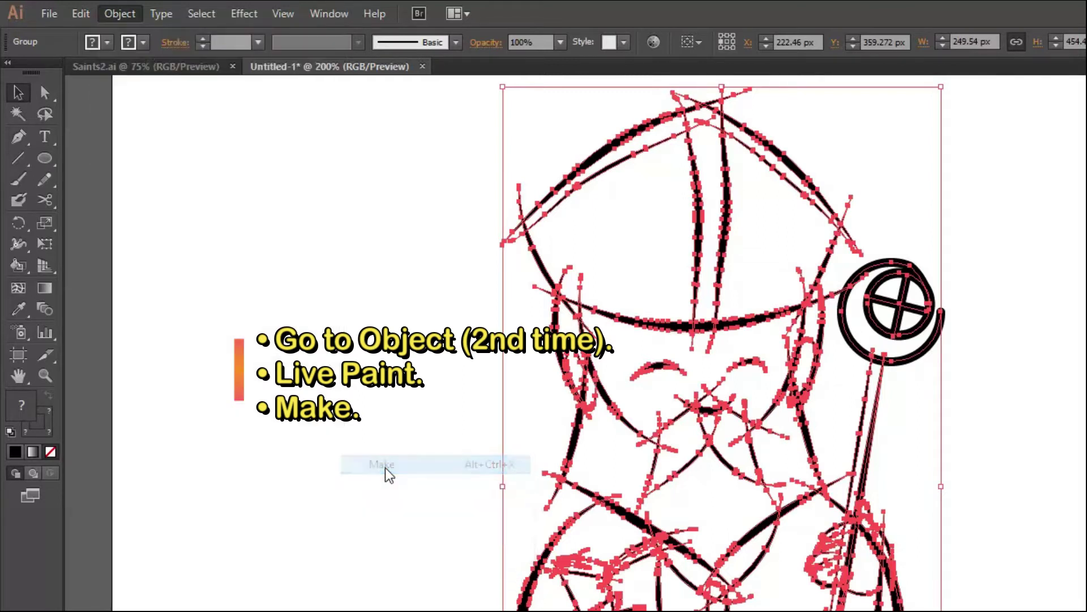
left_click(139, 15)
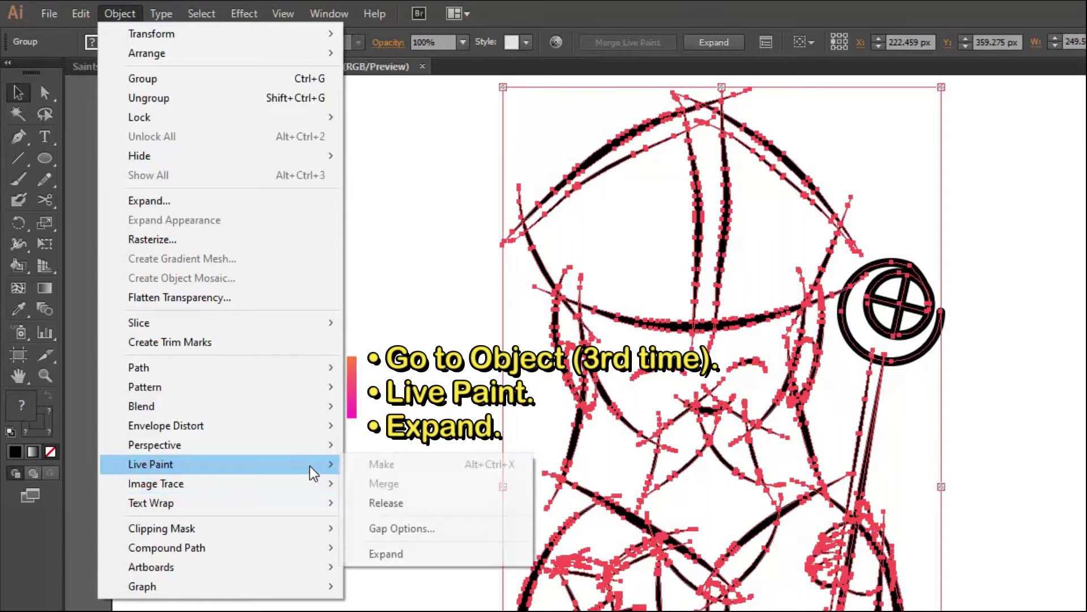
mouse_move(151, 464)
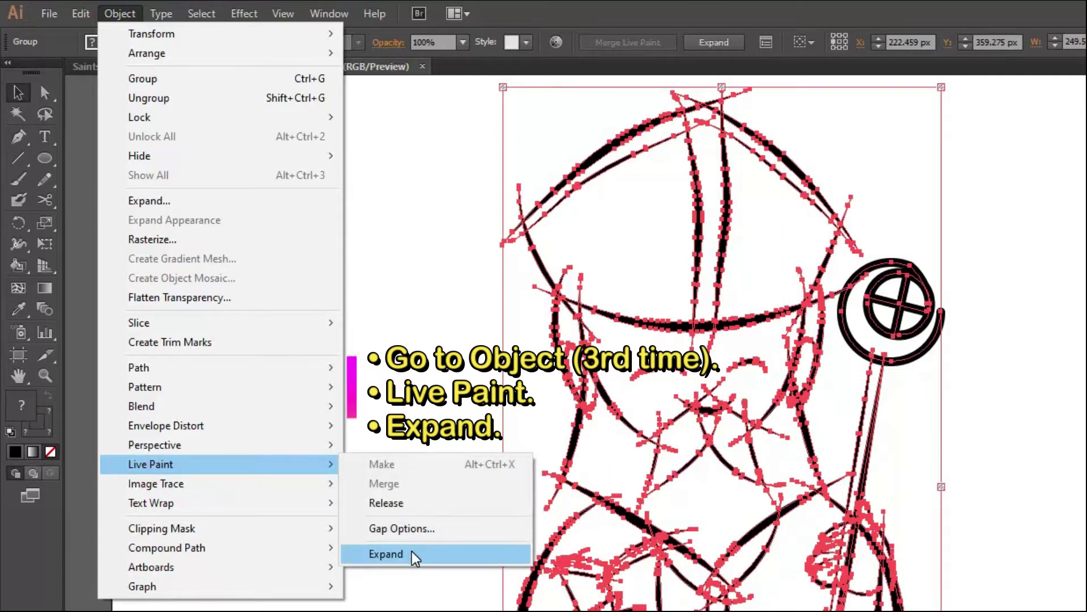
left_click(397, 553)
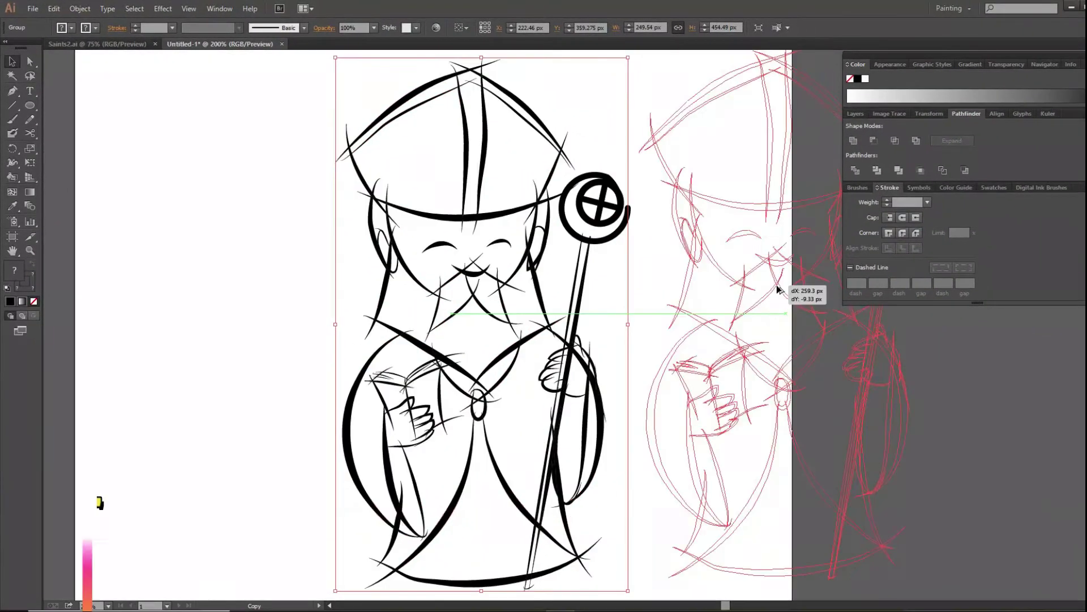
mouse_move(779, 275)
left_mouse_down()
mouse_move(132, 292)
mouse_move(142, 306)
left_mouse_up()
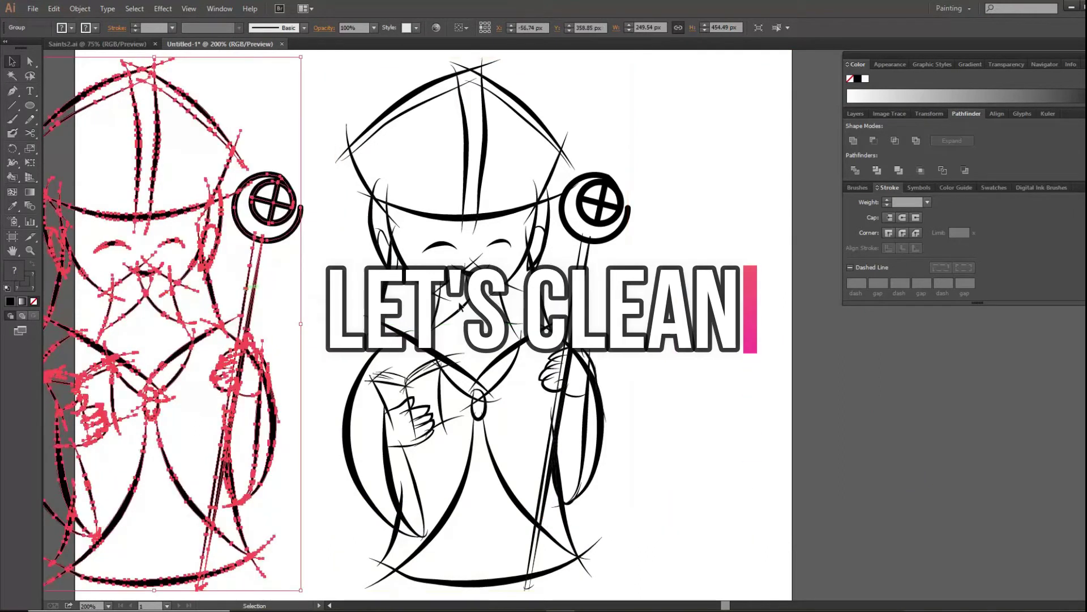
Step: Ungroup the right-hand saint drawing repeatedly until its parts are separate
left_click(411, 114)
right_click(413, 111)
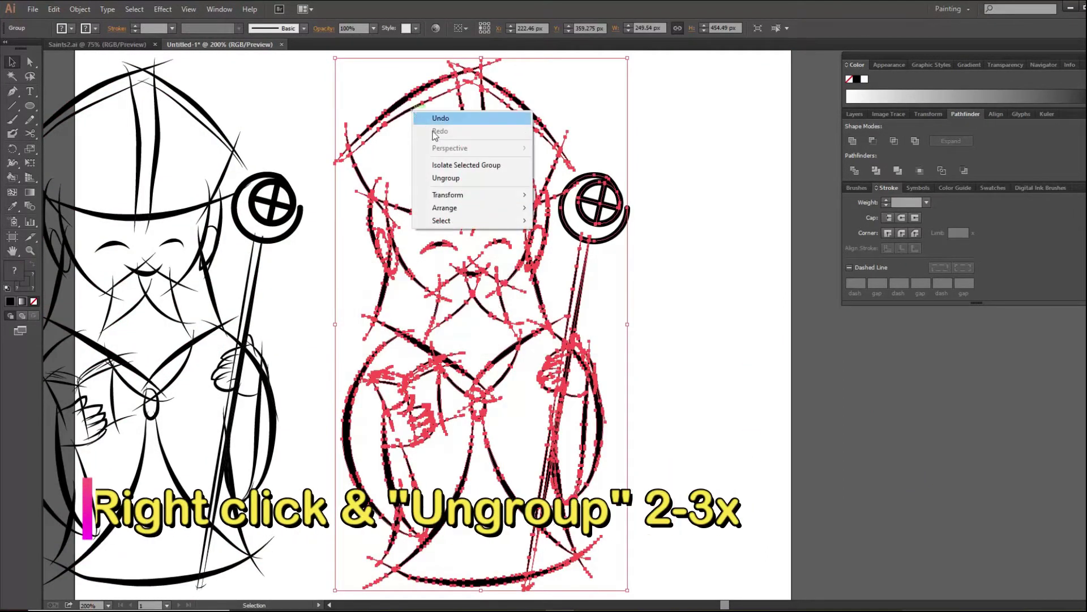
left_click(454, 180)
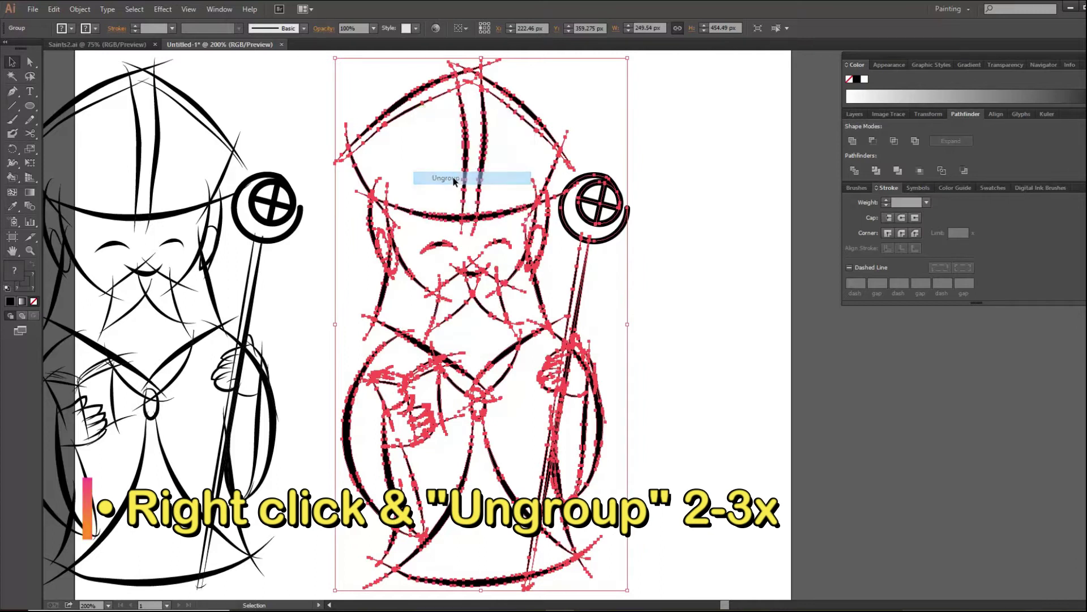
right_click(467, 134)
left_click(503, 202)
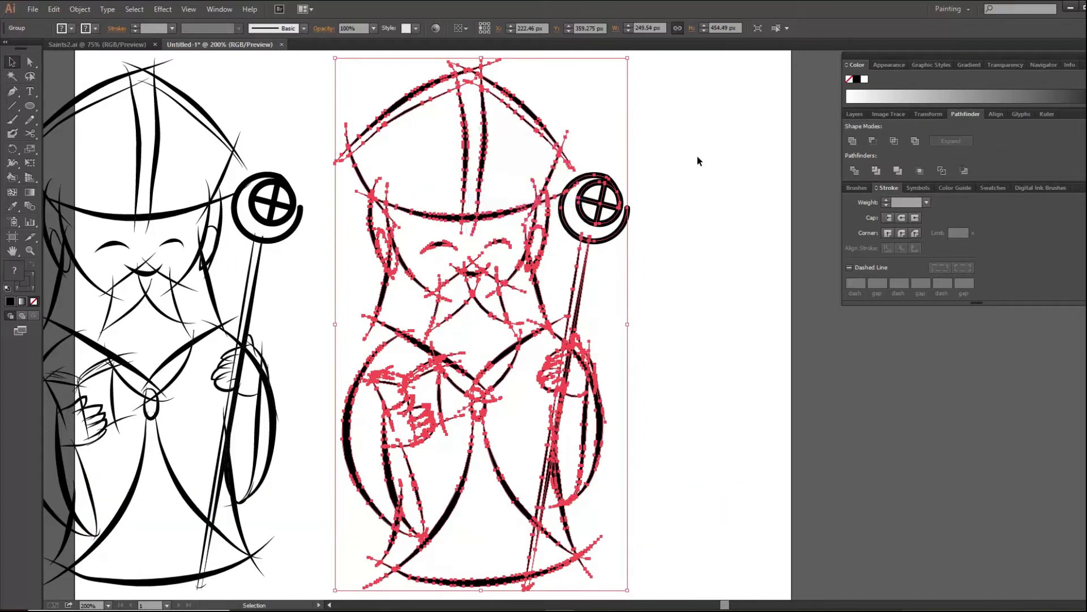
left_click(698, 156)
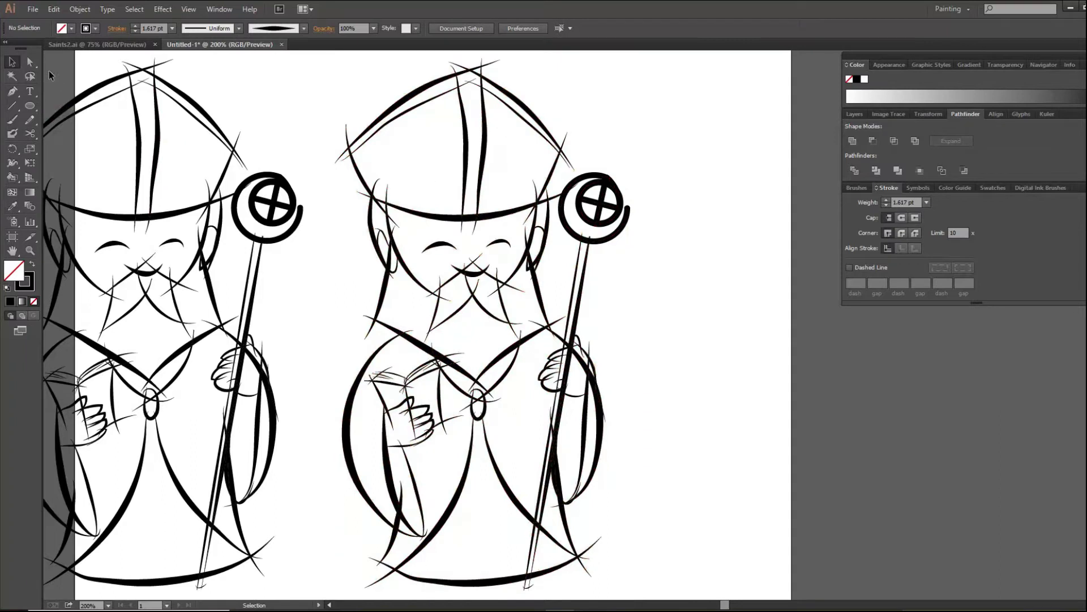
left_click(347, 137)
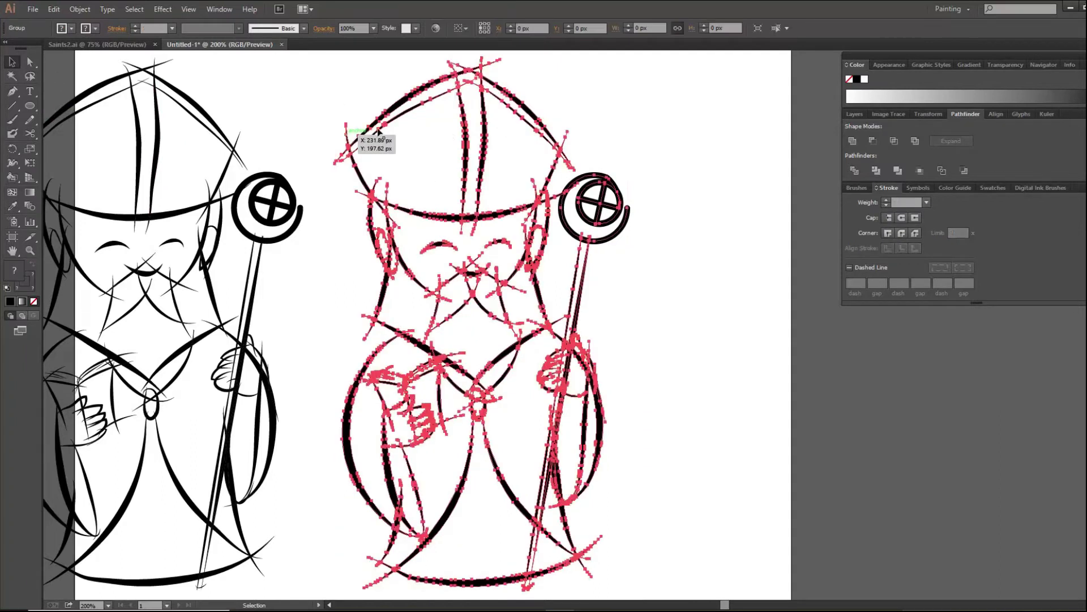
right_click(533, 210)
left_click(561, 274)
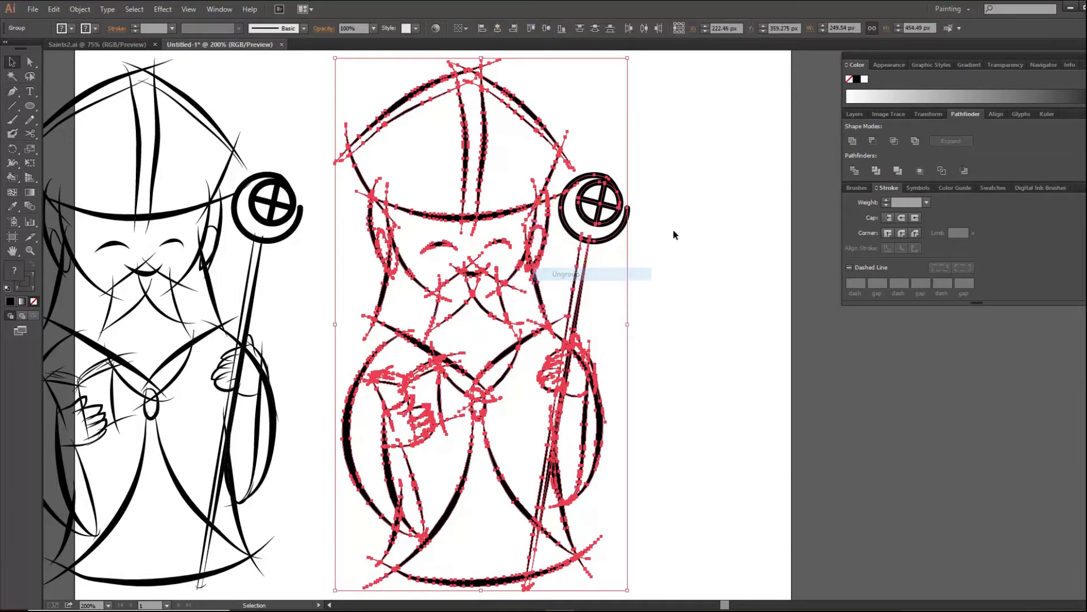
left_click(674, 228)
Step: Delete the stray lines at the hat's peak and right edge, and redraw the brim
left_click(492, 61)
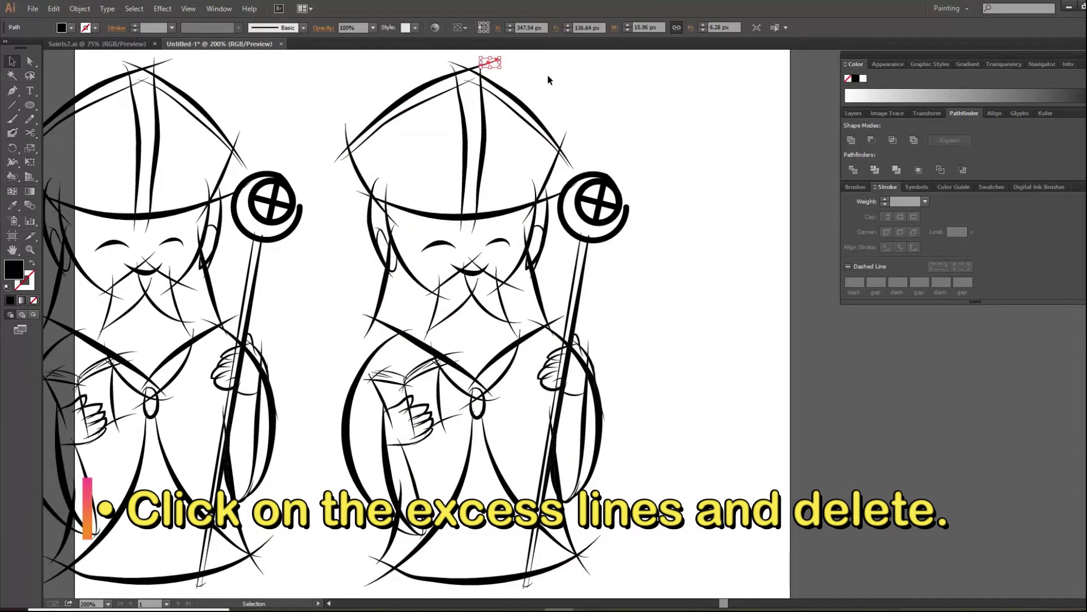
key("Delete")
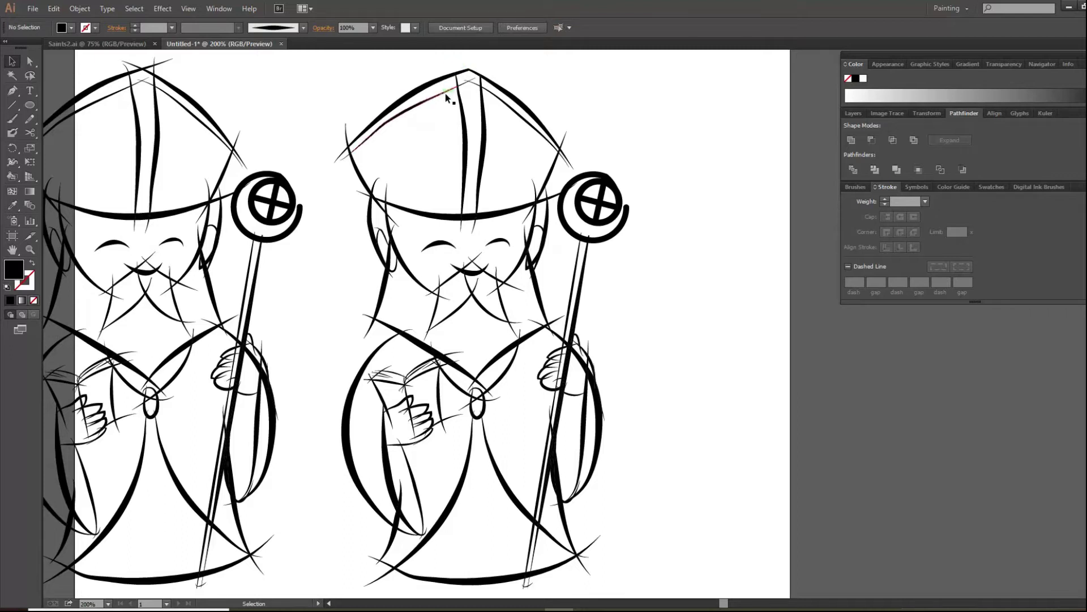
left_click(565, 160)
key("Delete")
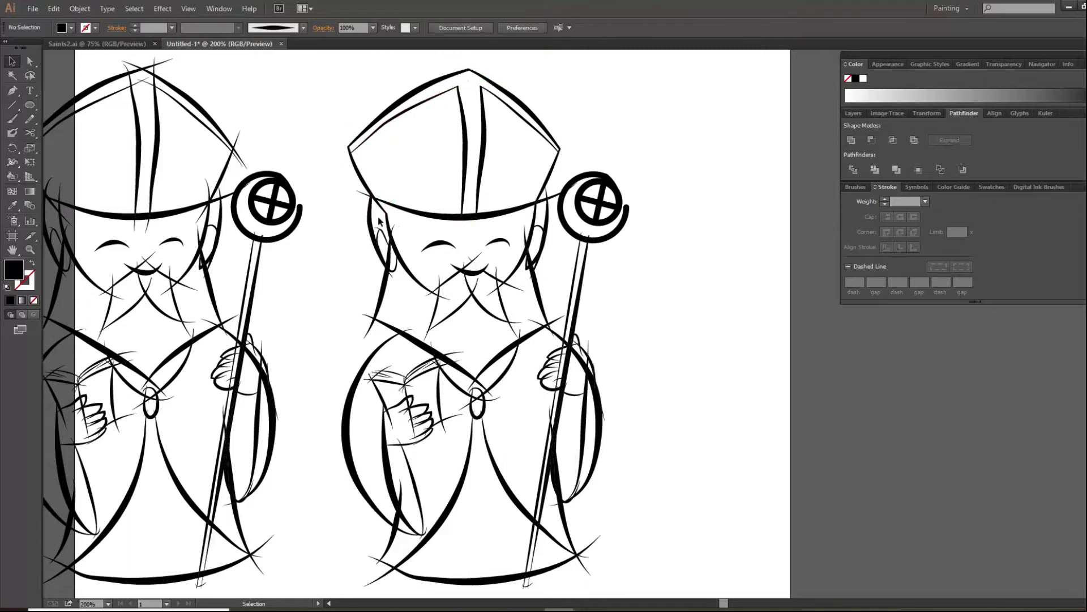
left_click_drag(378, 220, 537, 199)
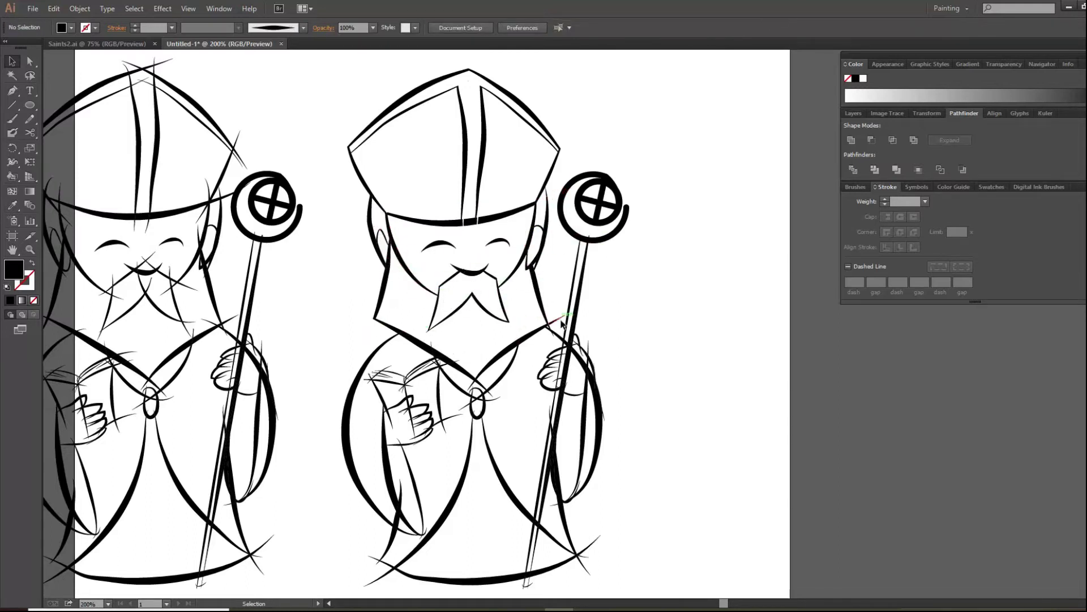
Step: Smooth the right arm's outer stroke along its length with the Smooth tool
left_click_drag(593, 384, 592, 379)
key("z")
left_click_drag(523, 320, 607, 388)
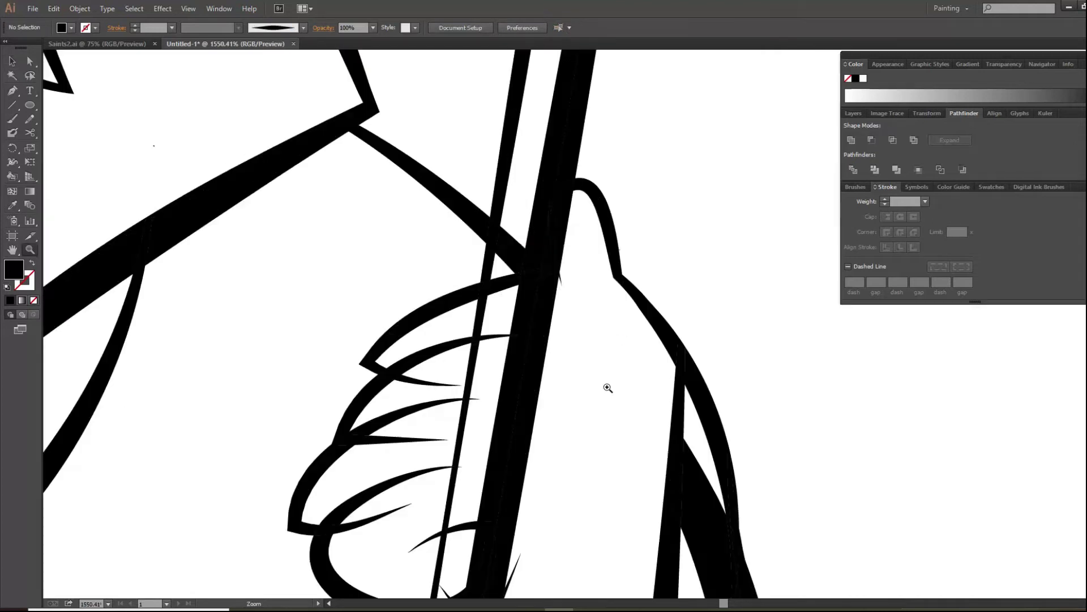
left_click_drag(562, 292, 441, 447)
left_click_drag(510, 396, 396, 255)
left_click(30, 132)
left_click(646, 417, "ctrl")
key("ctrl+minus")
key("ctrl+minus")
key("ctrl+minus")
scroll(362, 323, "up", 1)
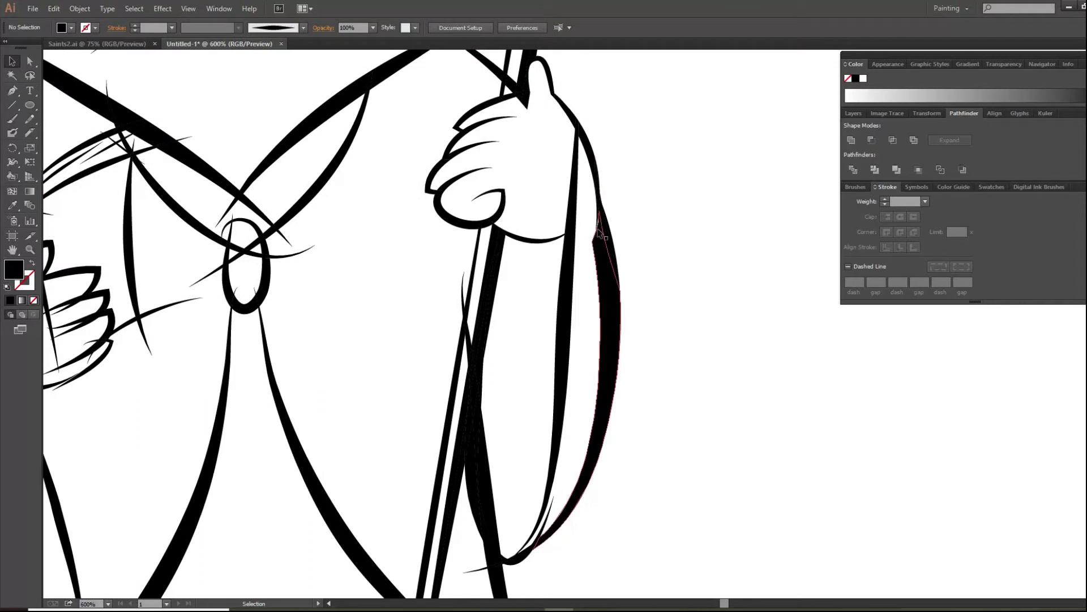
left_click_drag(602, 226, 599, 499)
key("v")
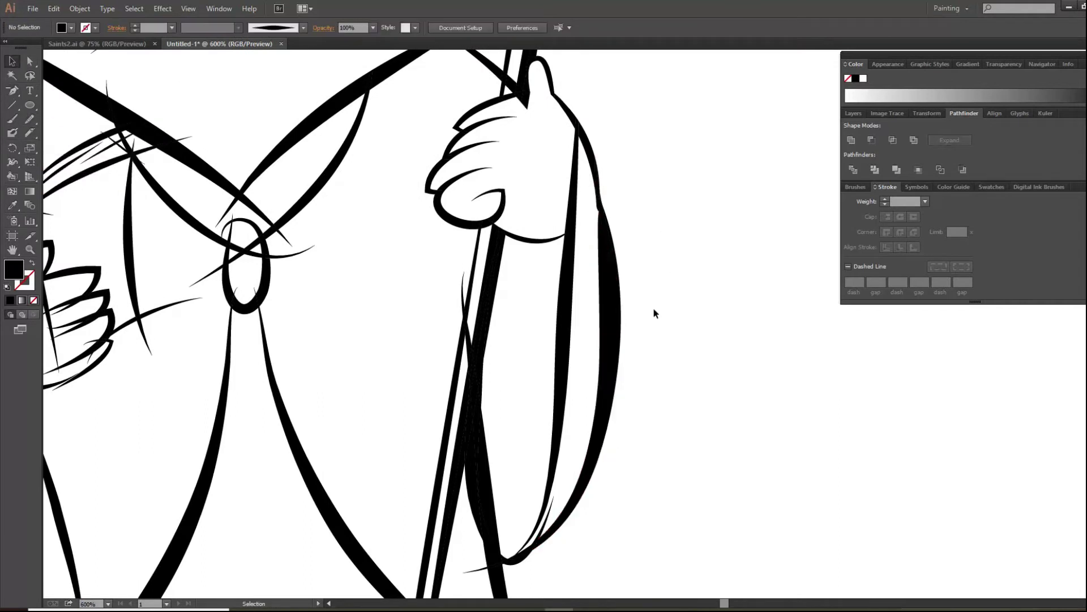
Step: Delete the stray strokes crossing the book-holding hand
scroll(559, 400, "down", 3)
scroll(418, 481, "down", 3)
scroll(442, 396, "left", 3)
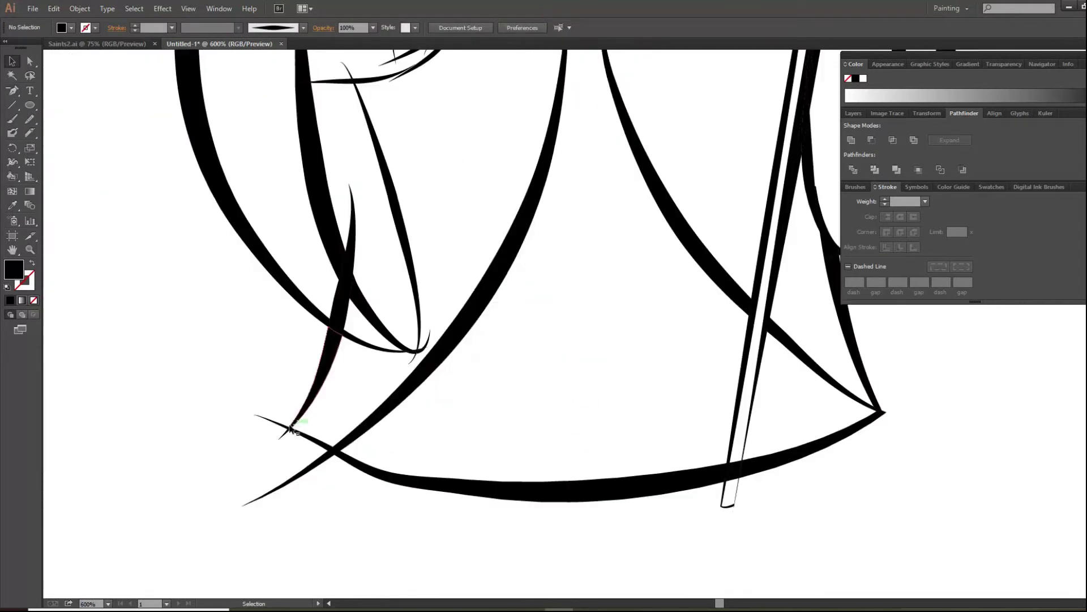
scroll(460, 316, "up", 10)
left_click_drag(453, 325, 417, 292)
scroll(416, 291, "up", 1)
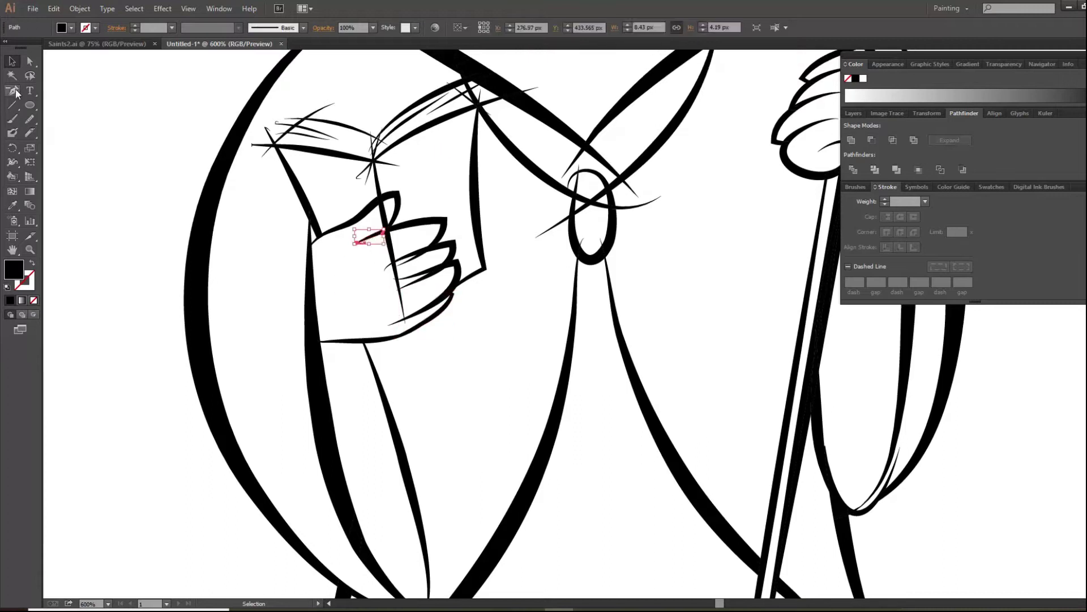
key("Delete")
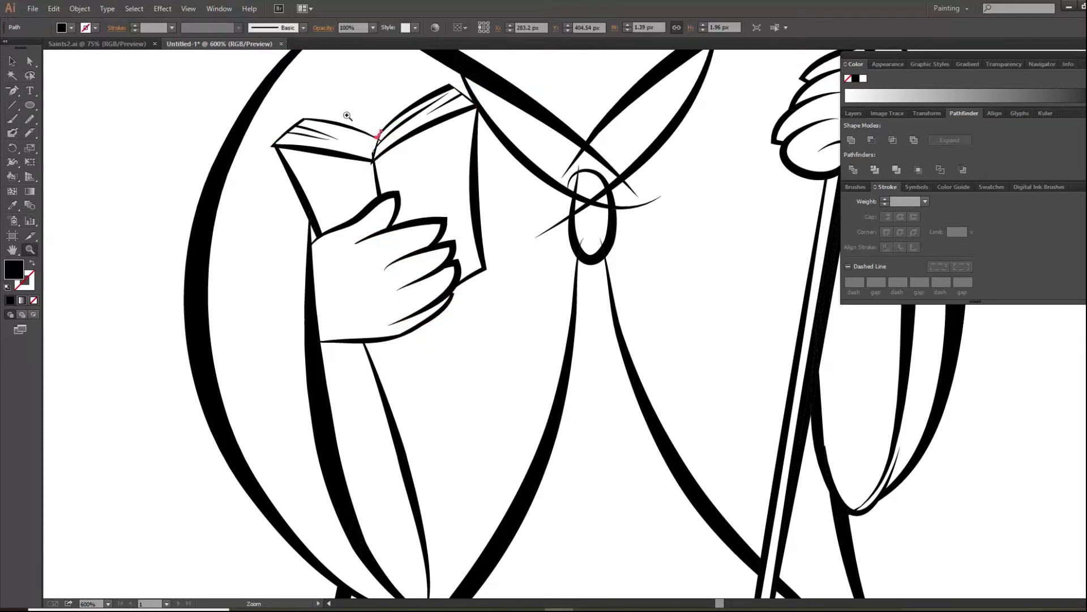
Step: Adjust an anchor on the mitre band with Direct Selection, then deselect it
scroll(374, 156, "up", 3)
scroll(548, 409, "down", 3)
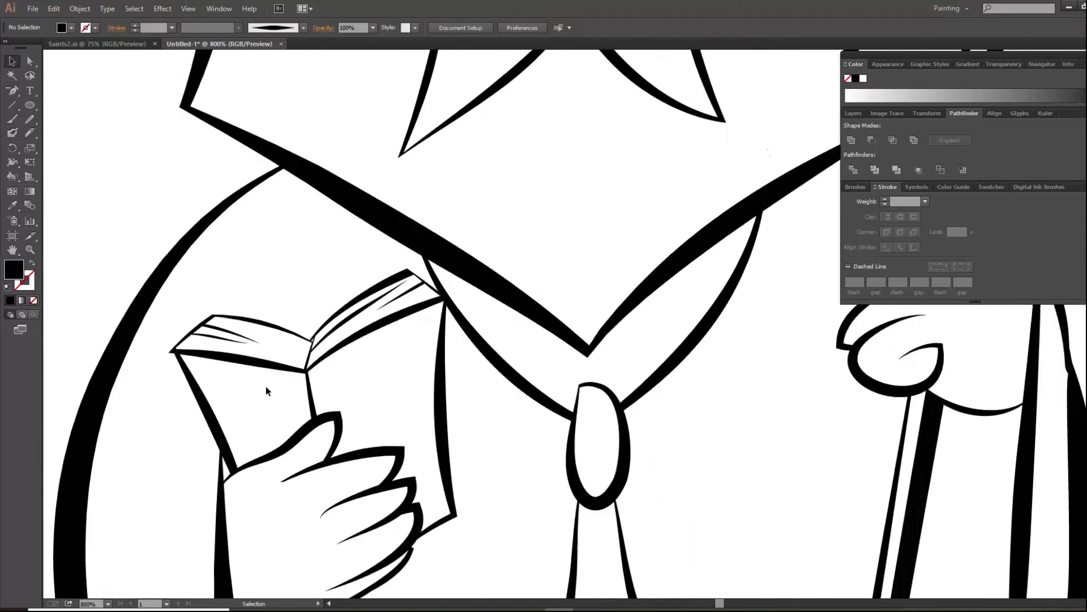
scroll(548, 408, "down", 3)
scroll(548, 510, "up", 4)
scroll(548, 560, "down", 2)
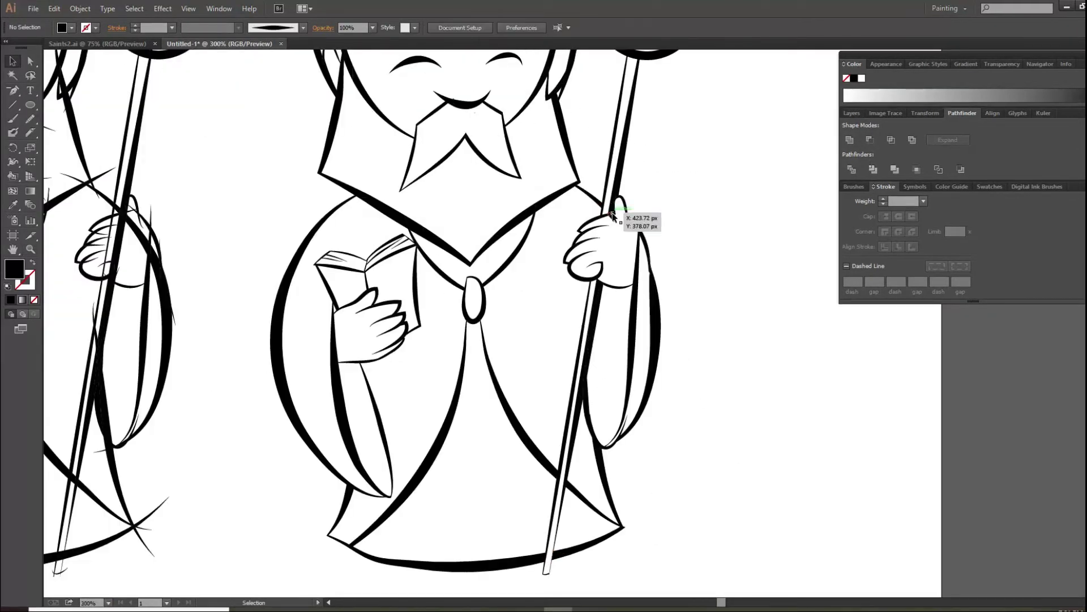
scroll(493, 308, "down", 2)
scroll(493, 308, "up", 4)
key("a")
left_click(553, 335)
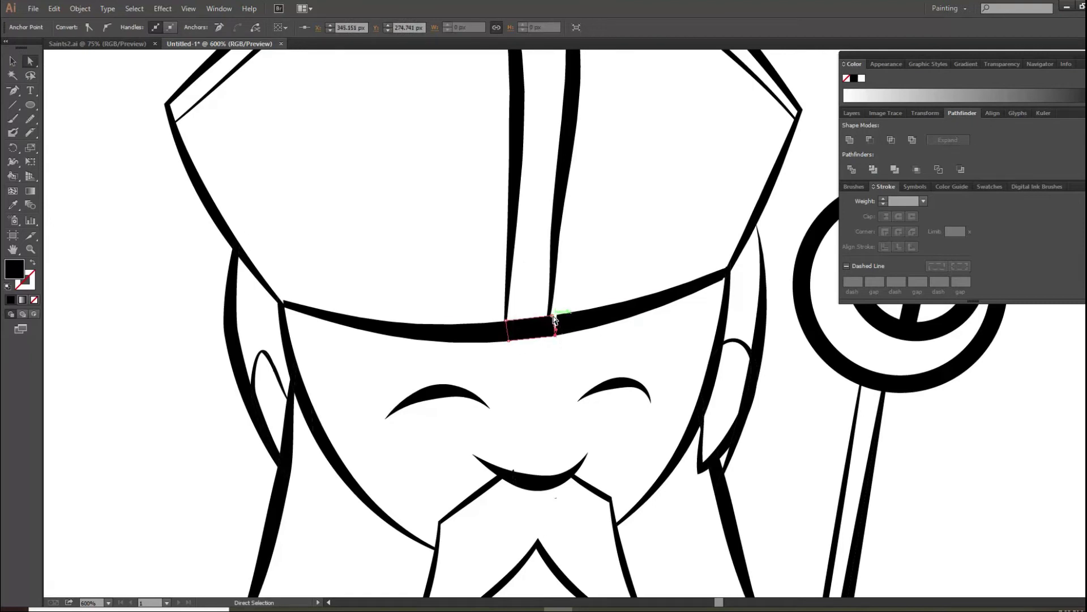
scroll(177, 340, "down", 3)
left_click(303, 213)
key("v")
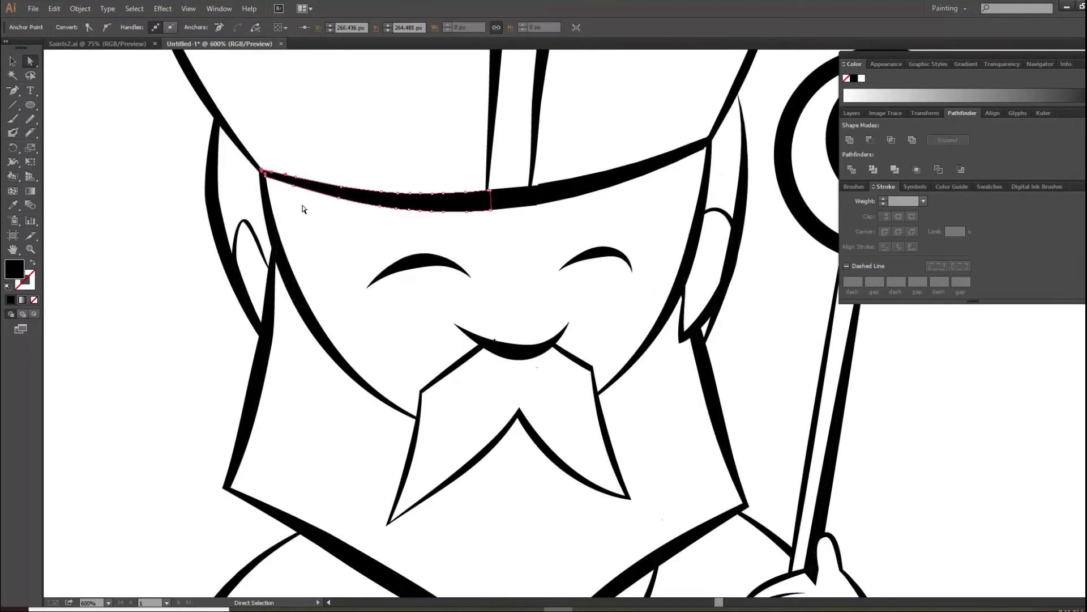
scroll(509, 352, "down", 2)
scroll(625, 284, "up", 2)
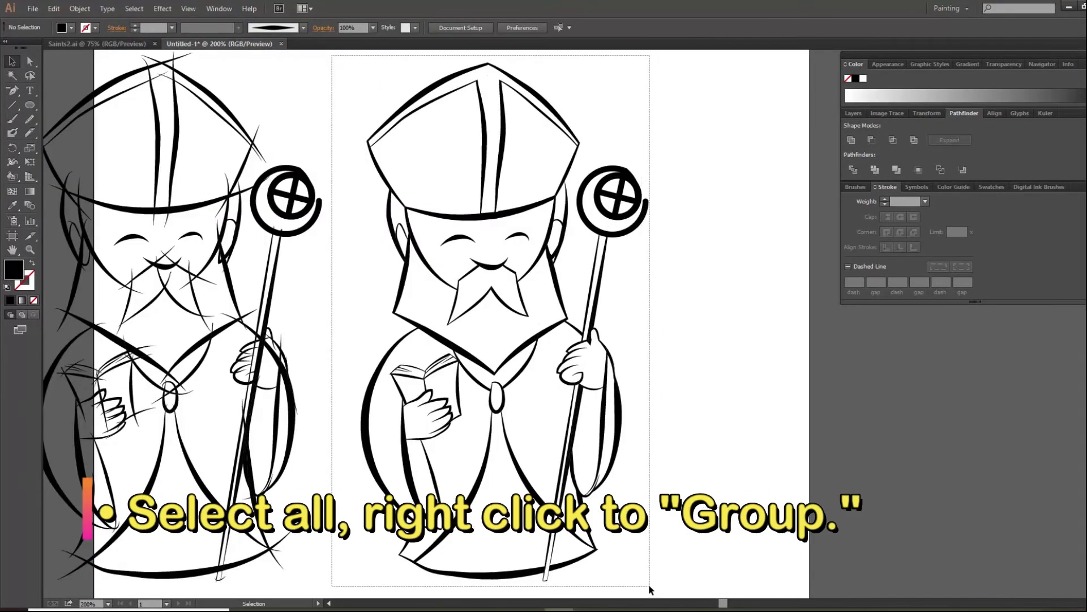
Step: Group all of the saint's paths and expand their fill and stroke
left_click_drag(652, 473, 659, 592)
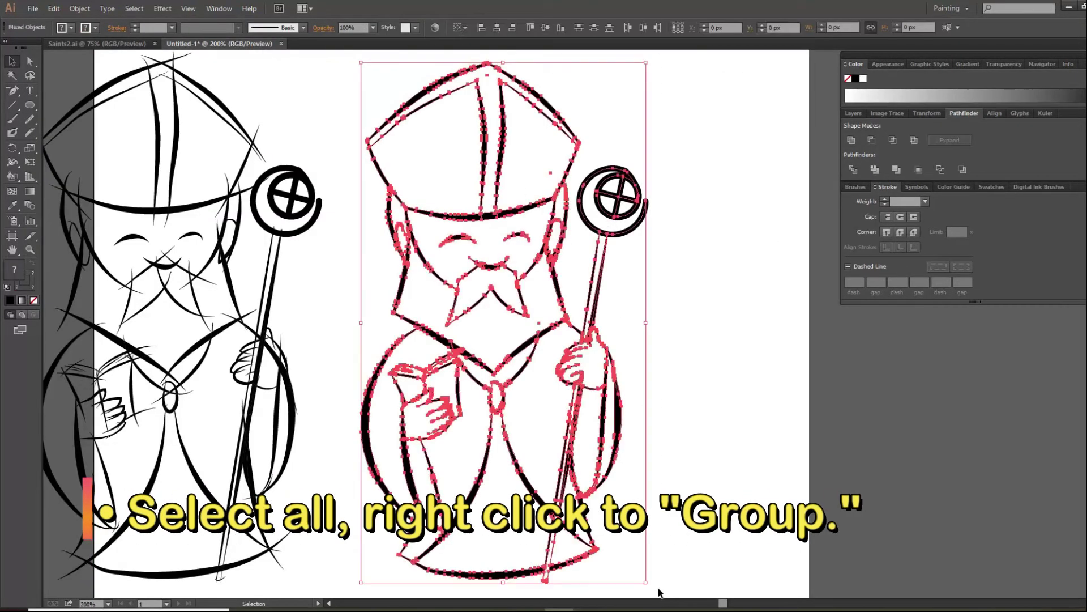
right_click(476, 199)
left_click(504, 272)
left_click(100, 13)
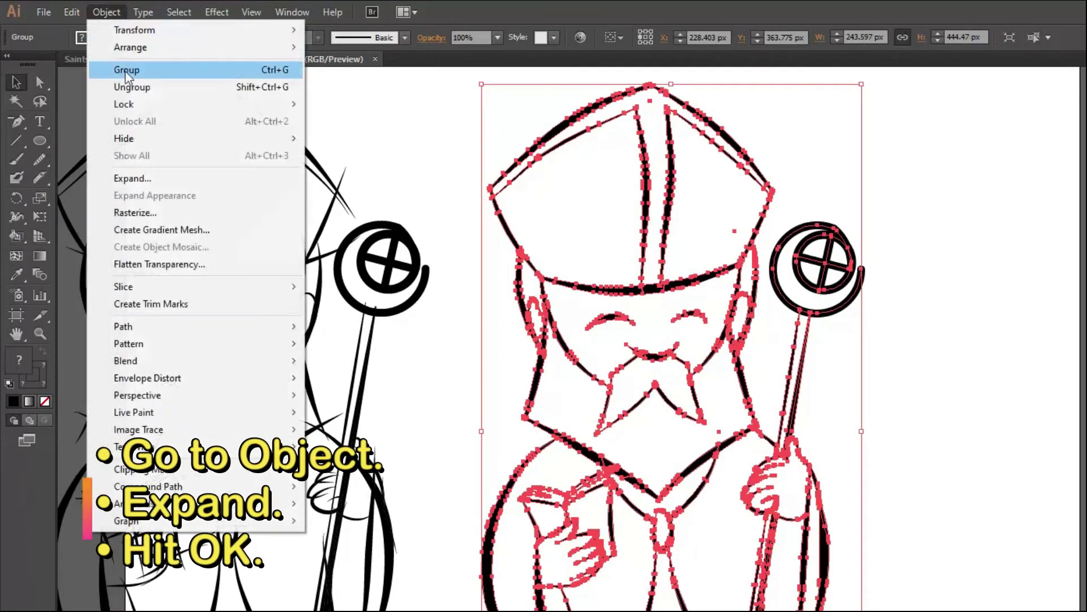
left_click(141, 179)
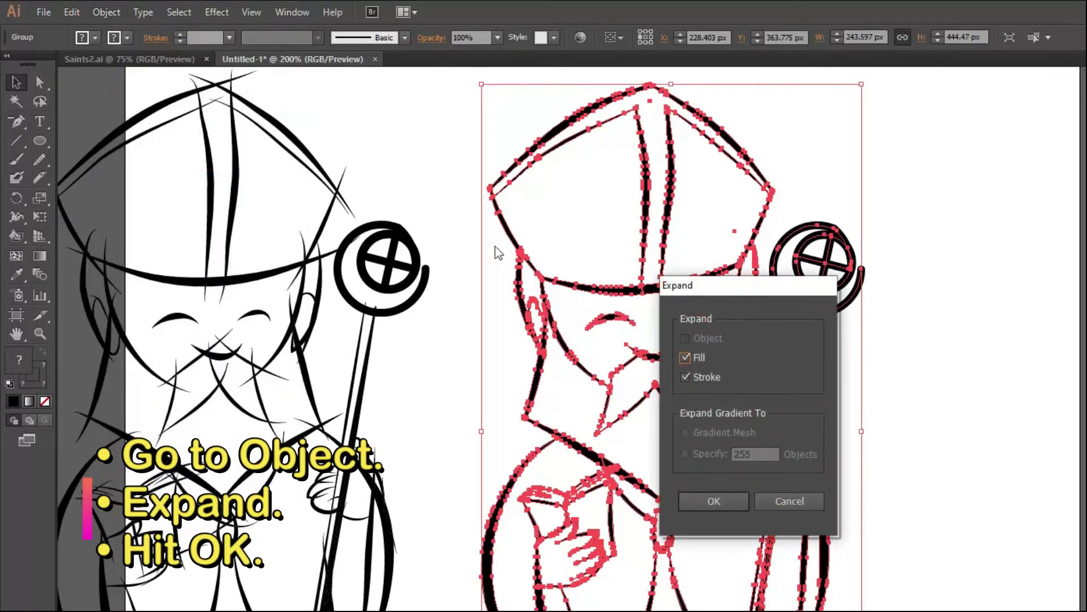
left_click(715, 506)
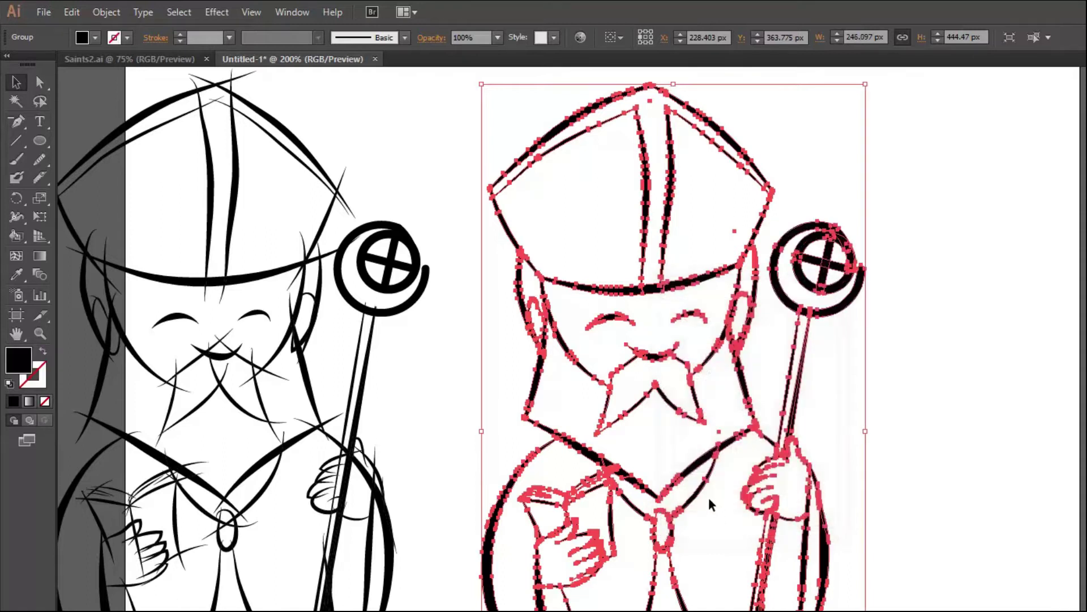
Step: Make the expanded saint a compound path, then a Live Paint group
left_click(107, 12)
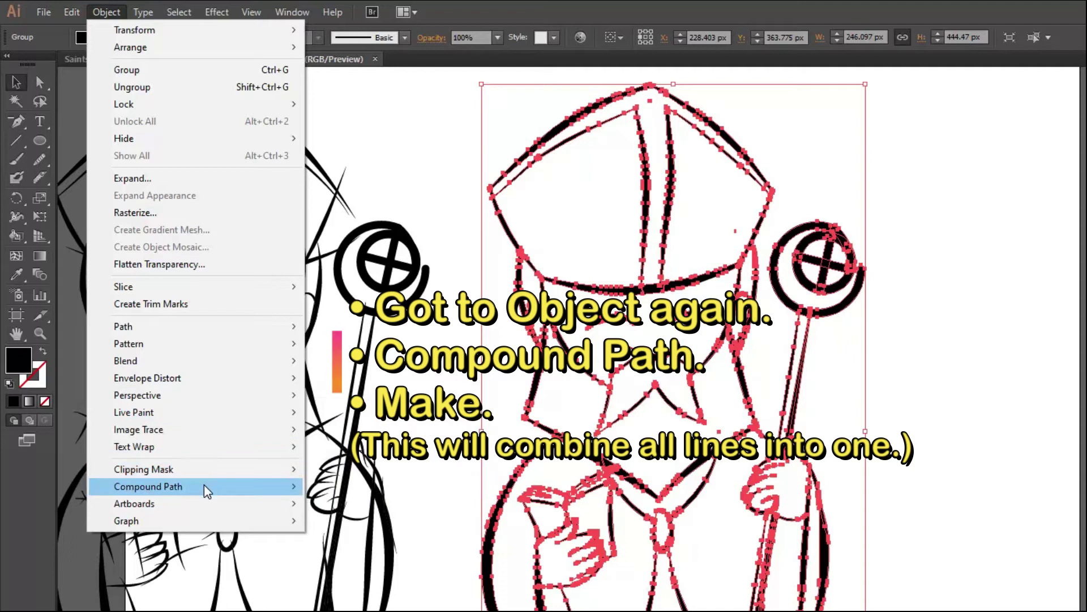
mouse_move(148, 486)
left_click(340, 486)
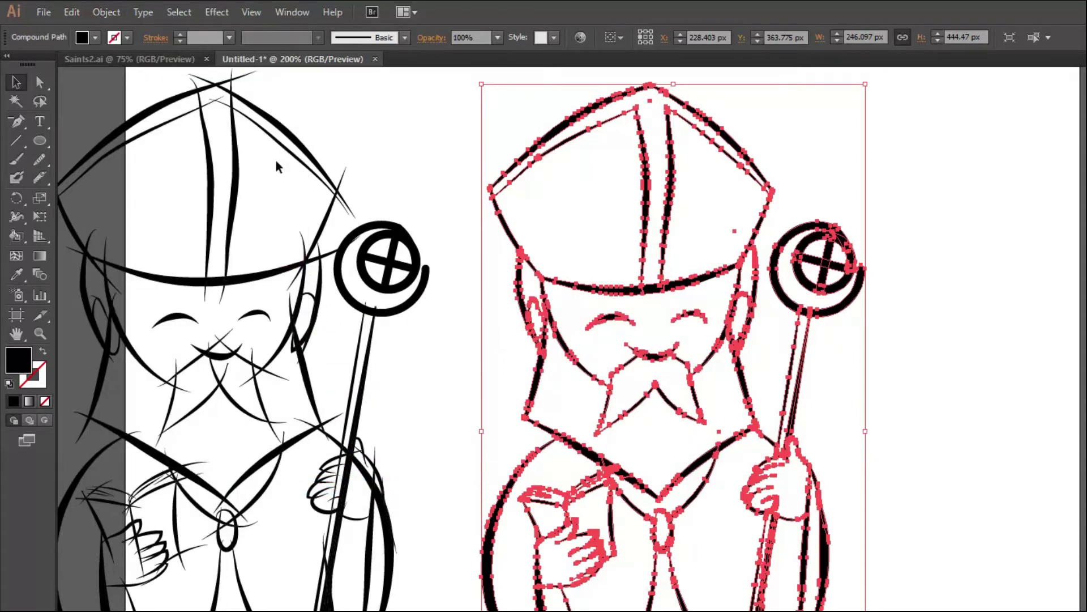
left_click(106, 14)
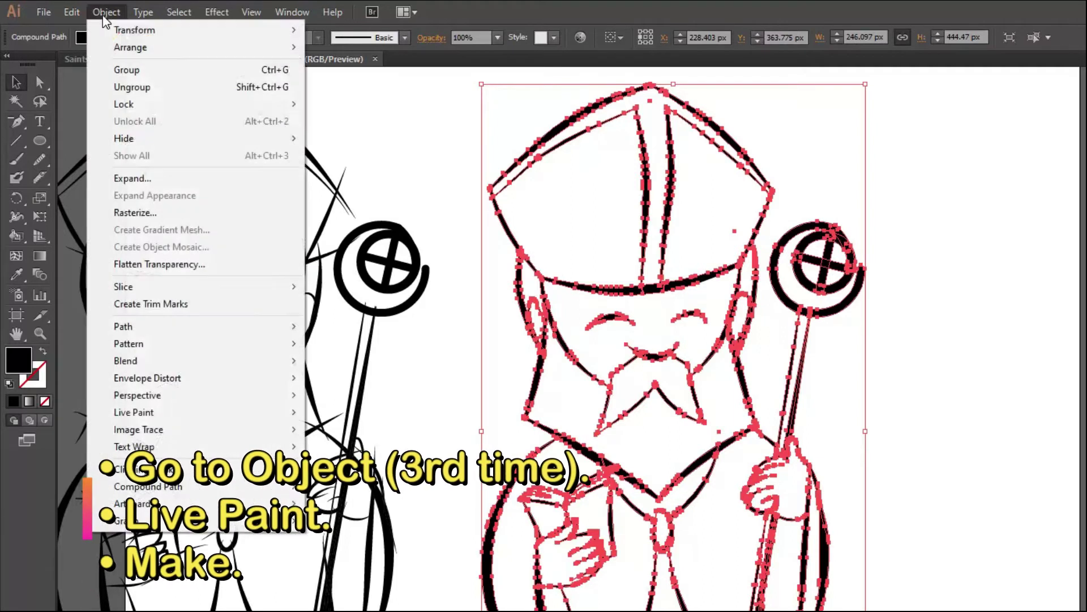
mouse_move(134, 412)
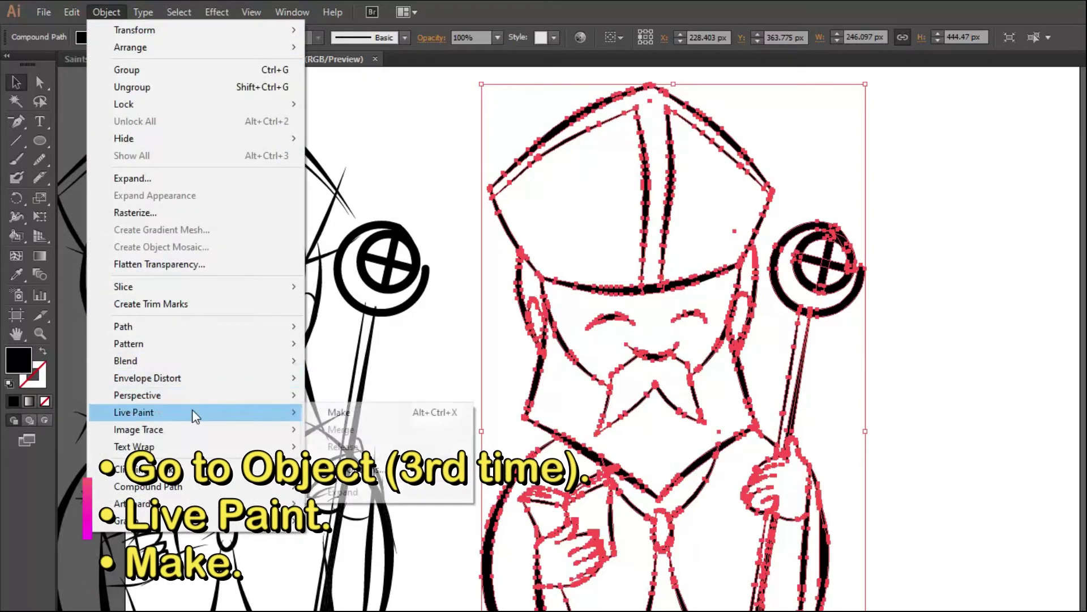
left_click(339, 412)
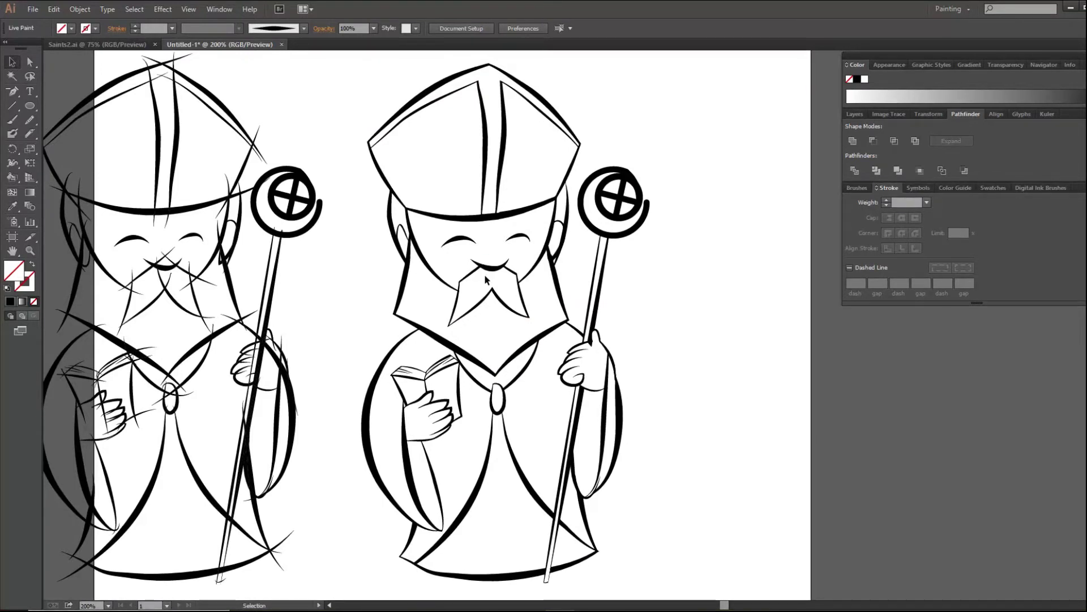
Step: Place a duplicate of the saint to its right and fit the artboard in view
mouse_move(513, 272)
left_mouse_down()
mouse_move(785, 266)
mouse_move(793, 276)
left_mouse_up()
left_click_drag(647, 289, 343, 268)
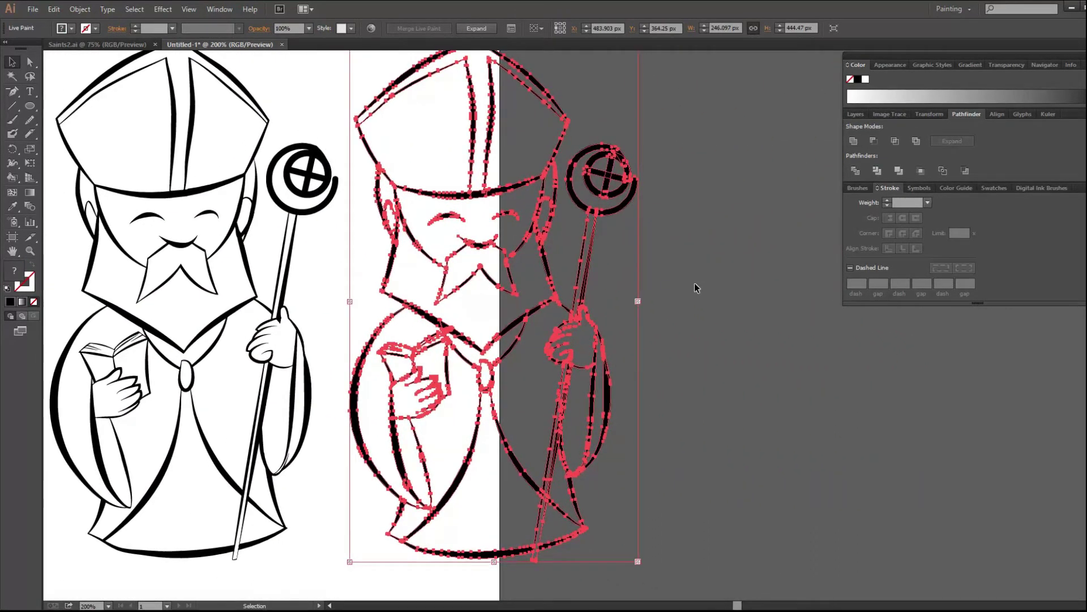
left_click(650, 242)
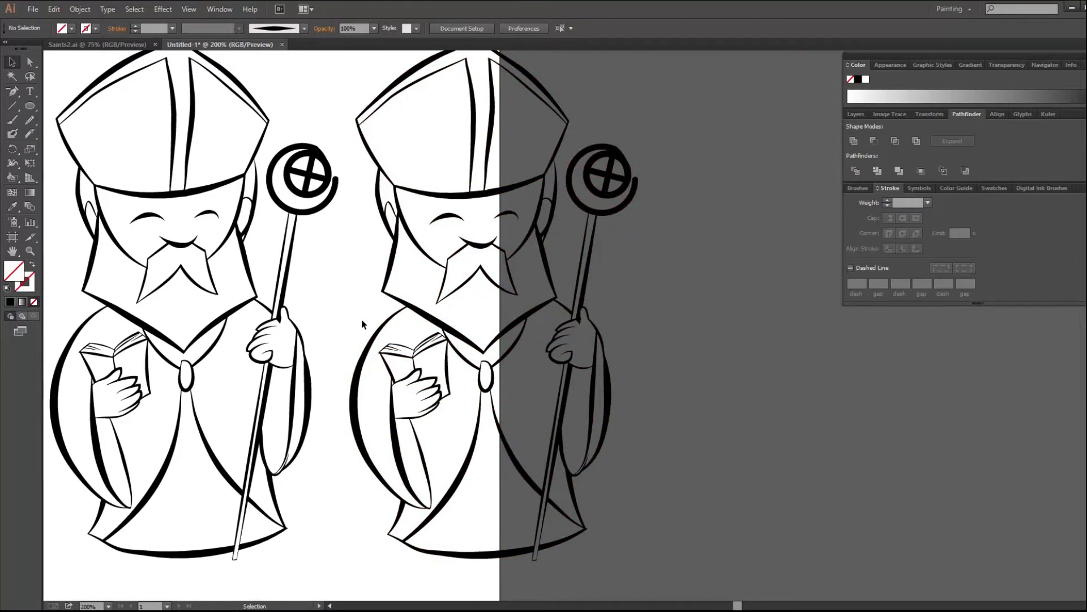
key("ctrl+0")
key("ctrl+a")
Step: Shift all three saints left and zoom in on the two clean saints
left_click_drag(688, 260, 483, 266)
left_click(773, 350)
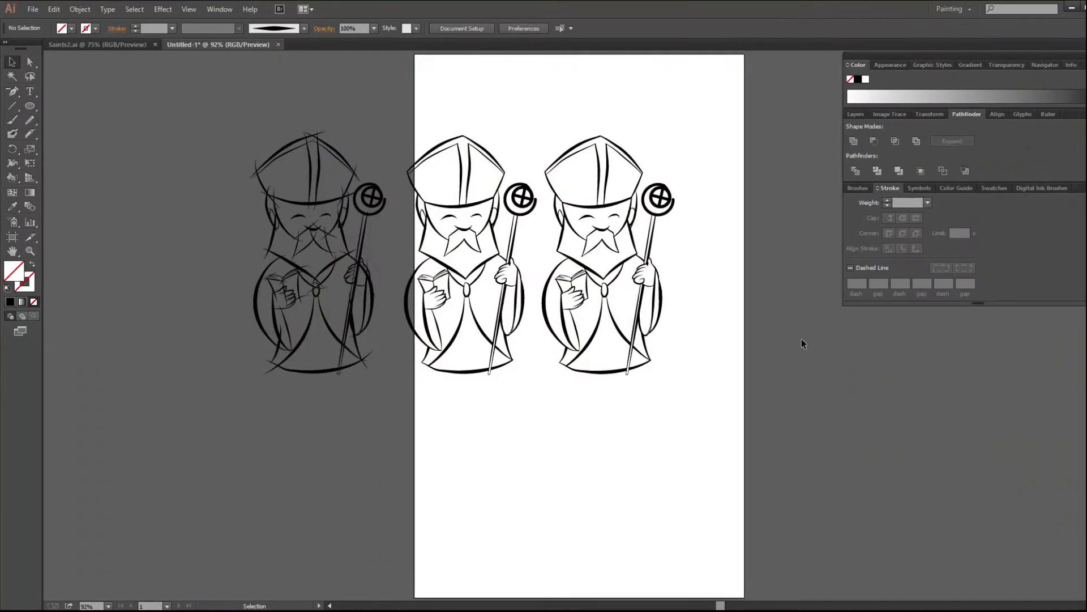
key("z")
left_click_drag(525, 121, 713, 389)
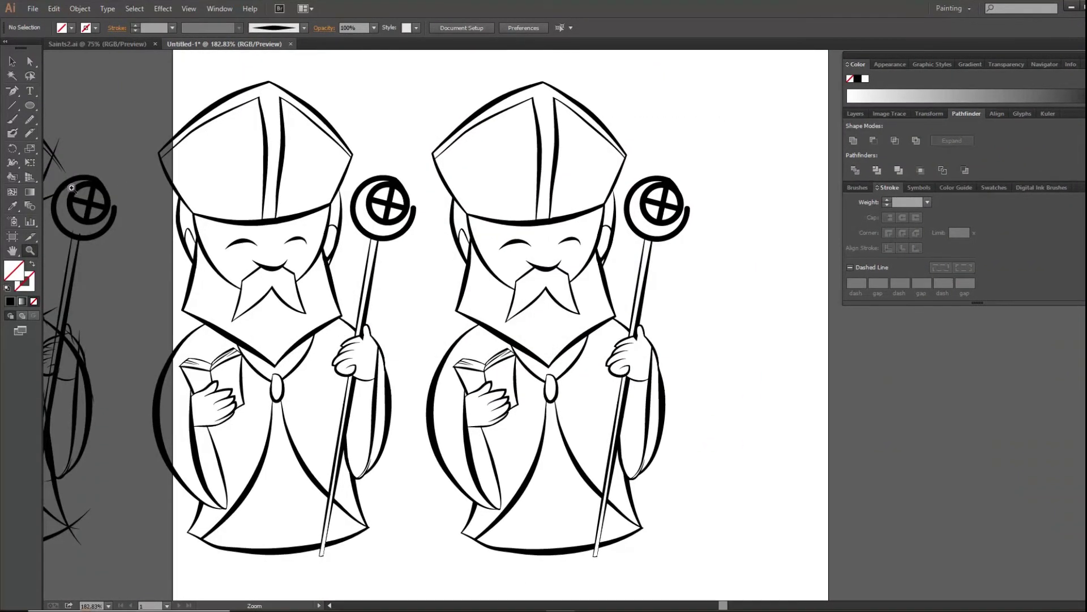
Step: Pick the Live Paint Bucket and load the Art History > Baroque swatch library
left_click(13, 177)
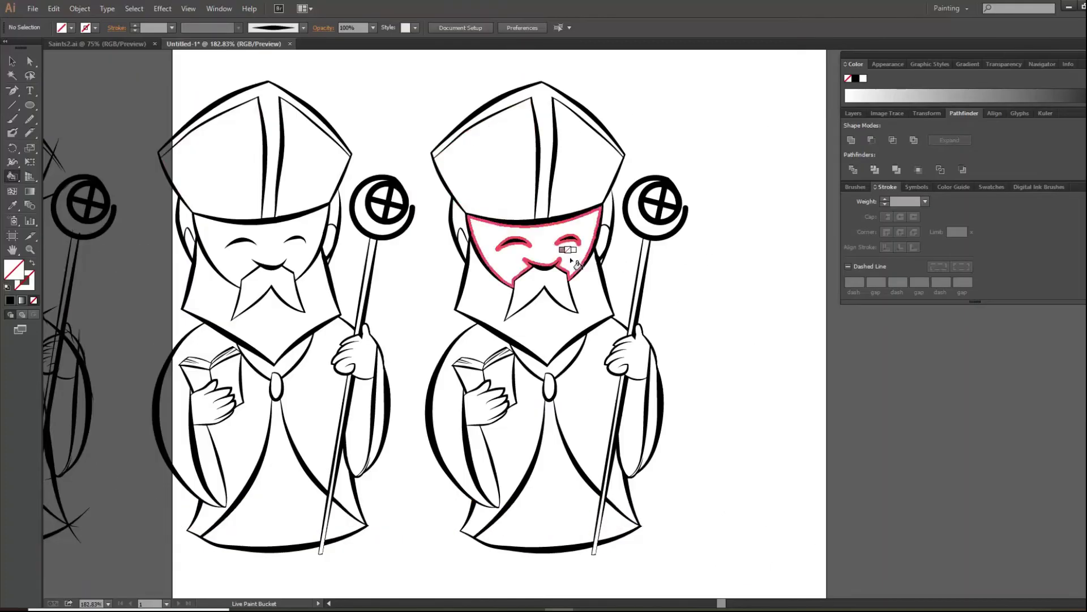
left_click(997, 184)
left_click(852, 438)
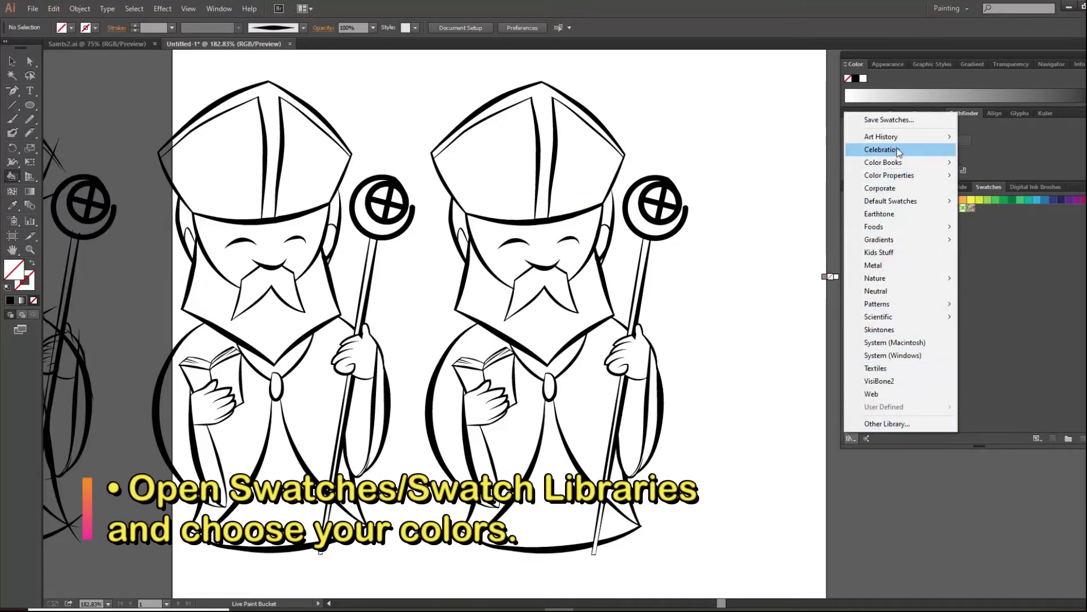
mouse_move(881, 137)
left_click(647, 160)
Step: Paint the beard grey, robe orange, book green and staff yellow with Live Paint
left_click_drag(555, 281, 921, 251)
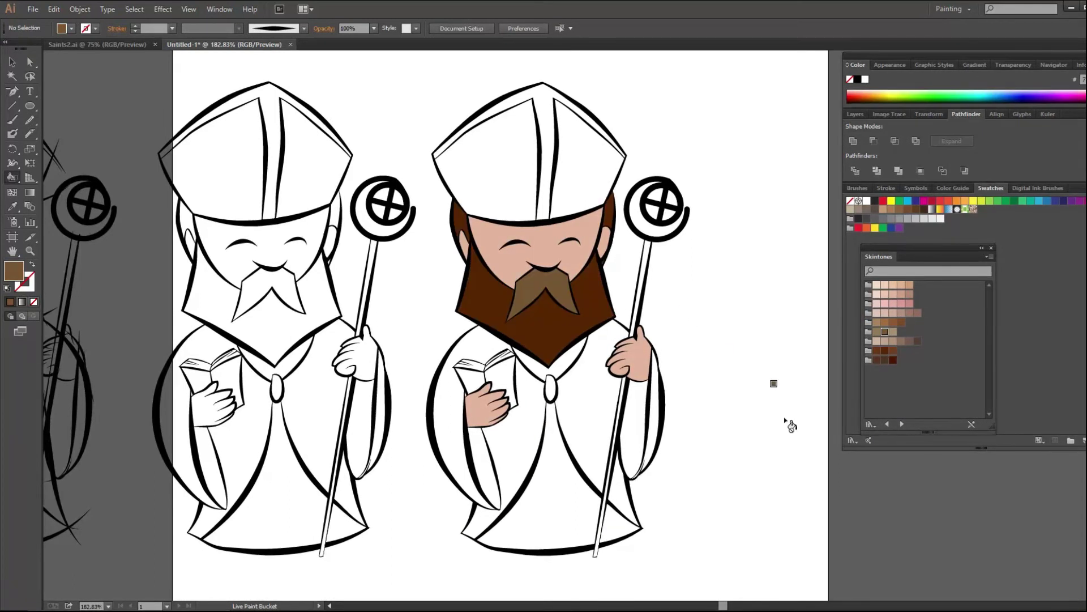
left_click(569, 295)
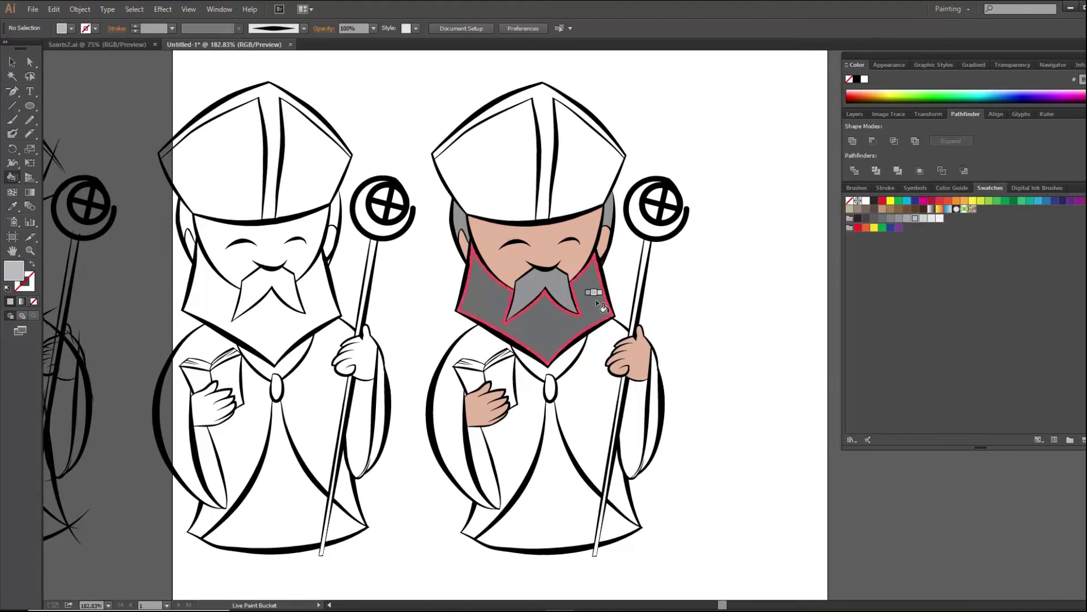
left_click(935, 285)
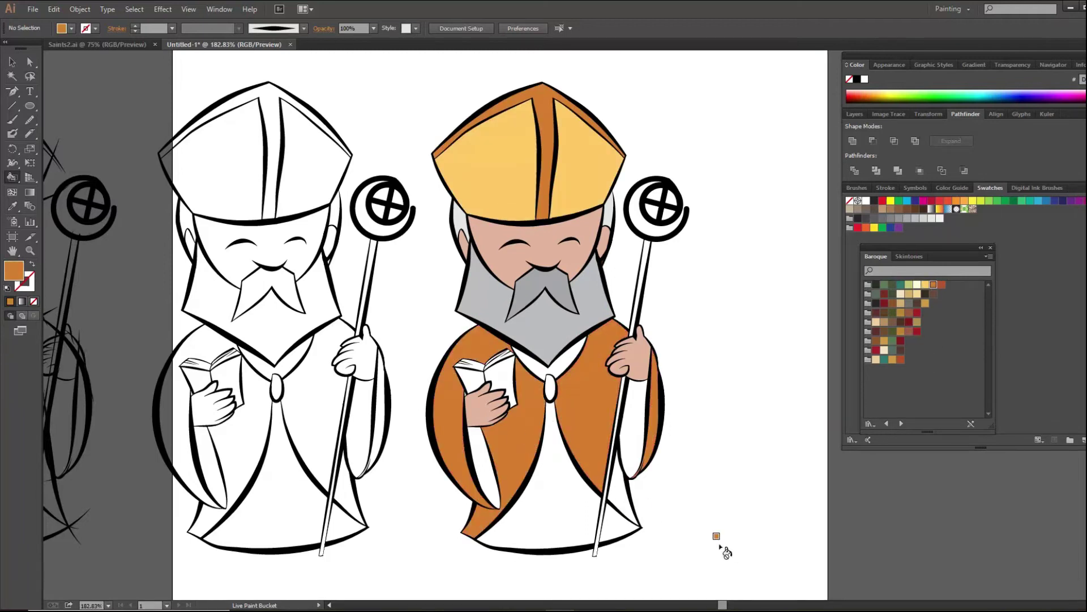
left_click(482, 390)
left_click(884, 284)
left_click(501, 376)
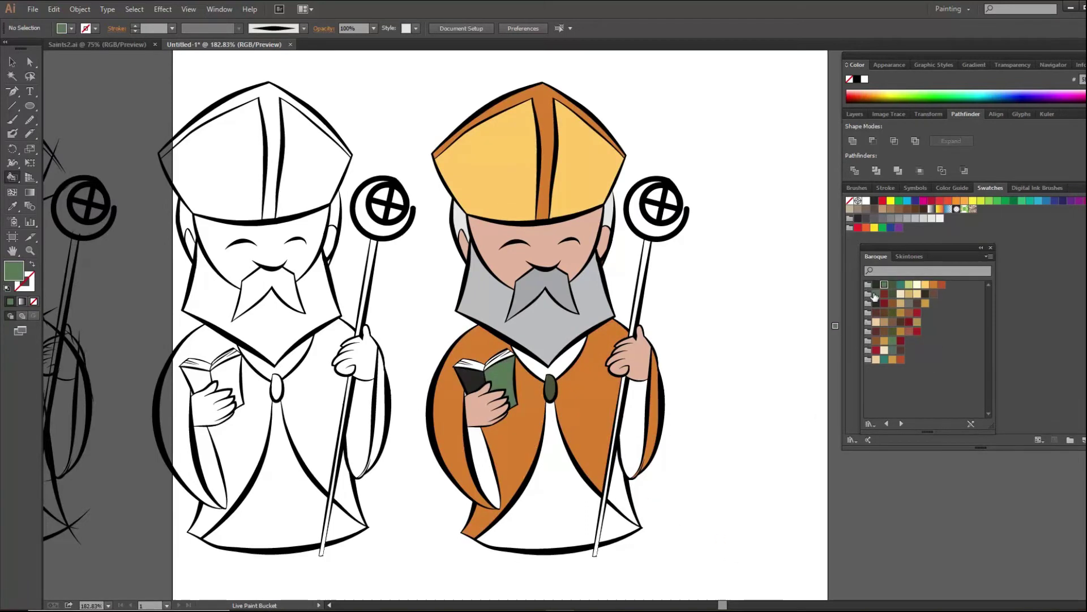
key("Left")
key("Left")
left_click(647, 273)
Step: Close the Baroque library and select points on the crosier ring and staff edge
left_click(30, 61)
left_click(673, 185)
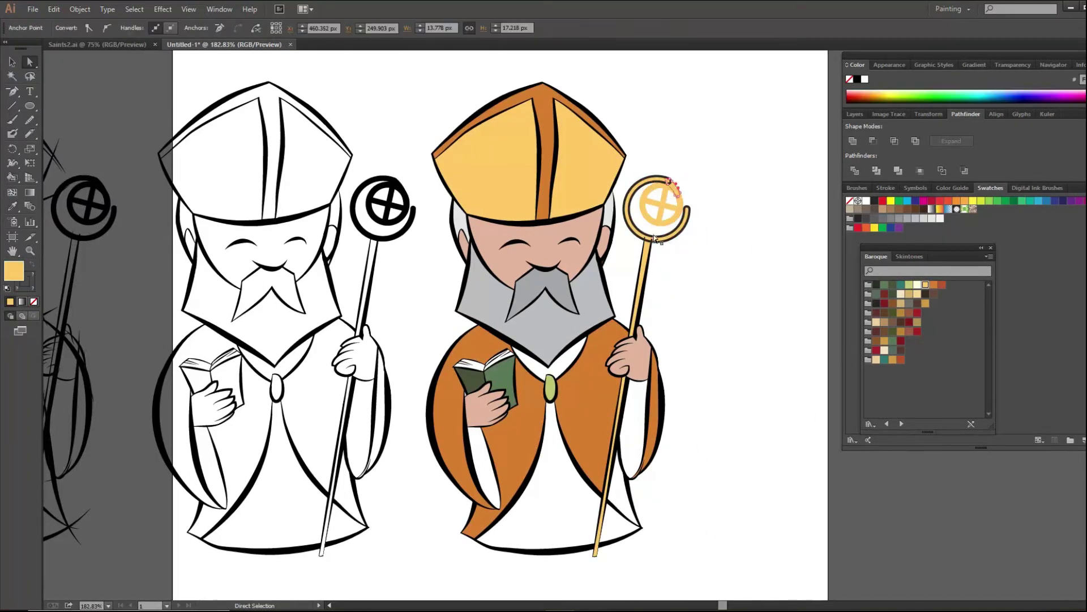
left_click(990, 248)
left_click(661, 205)
left_click(11, 62)
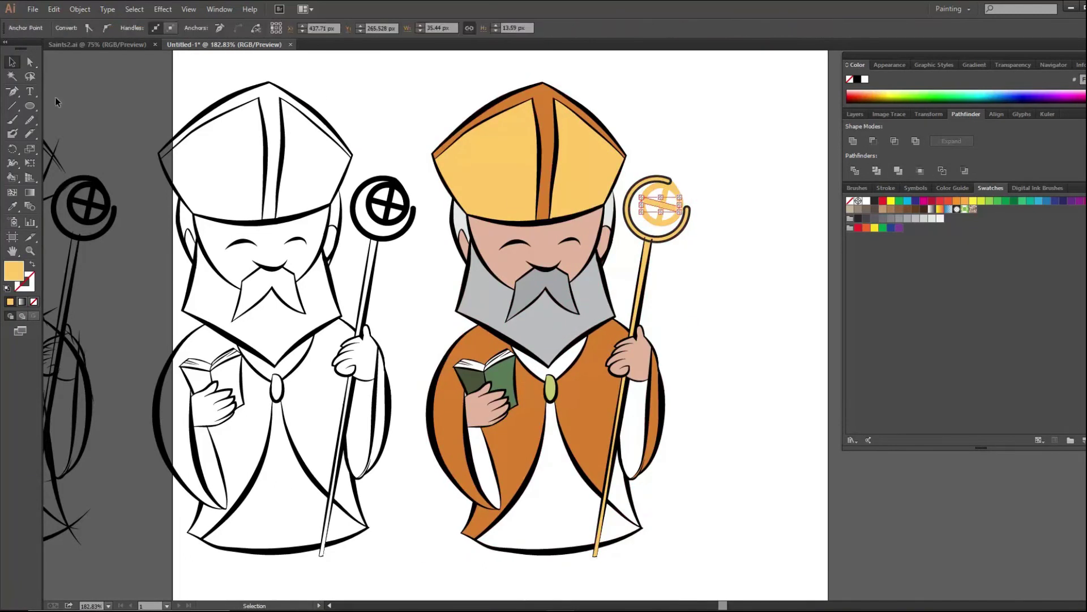
scroll(719, 175, "up", 3)
key("a")
left_click(569, 340)
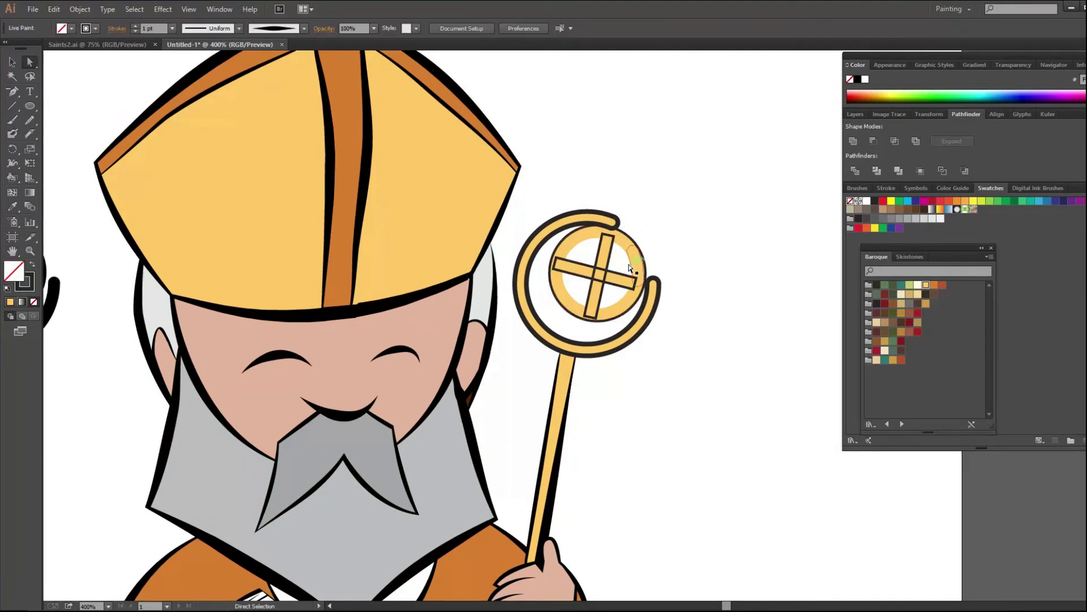
Step: Zoom out, expand the coloured saint's appearance, and make it a Live Paint group
key("z")
key("ctrl+0")
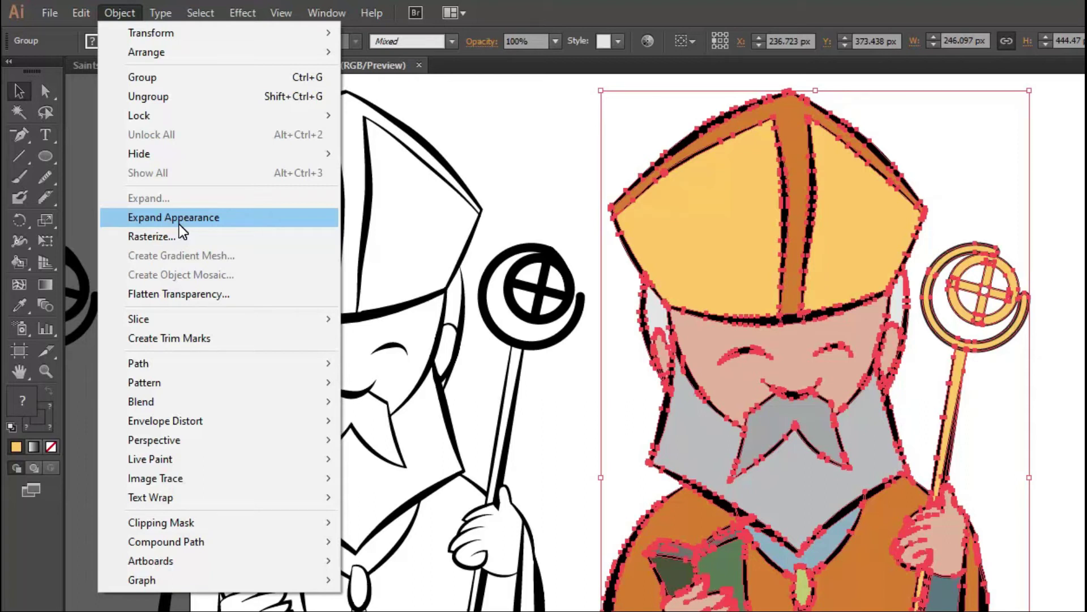
left_click(177, 217)
left_click(120, 16)
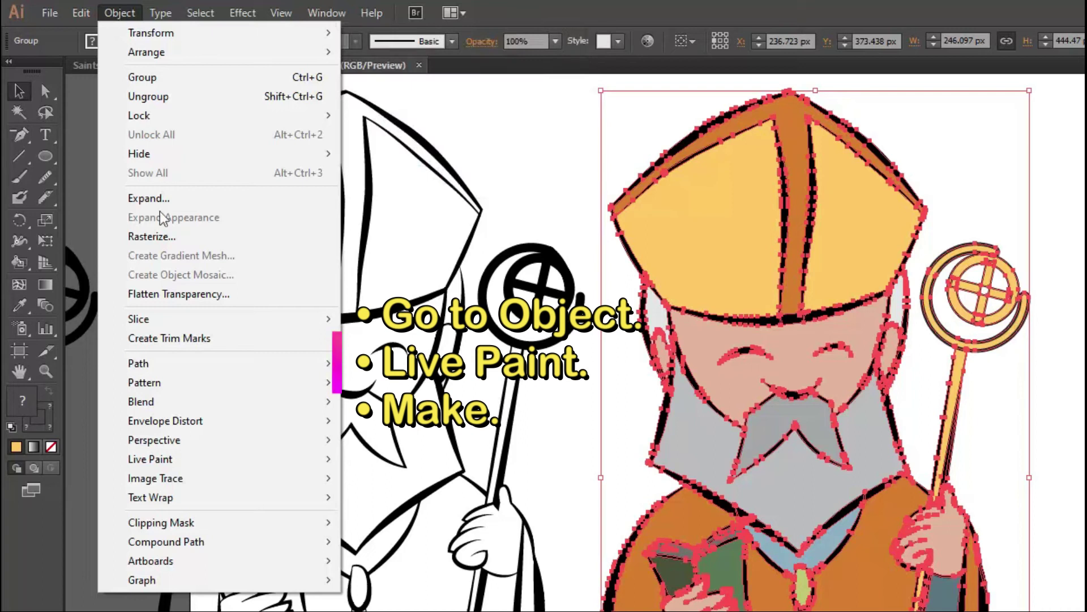
mouse_move(149, 459)
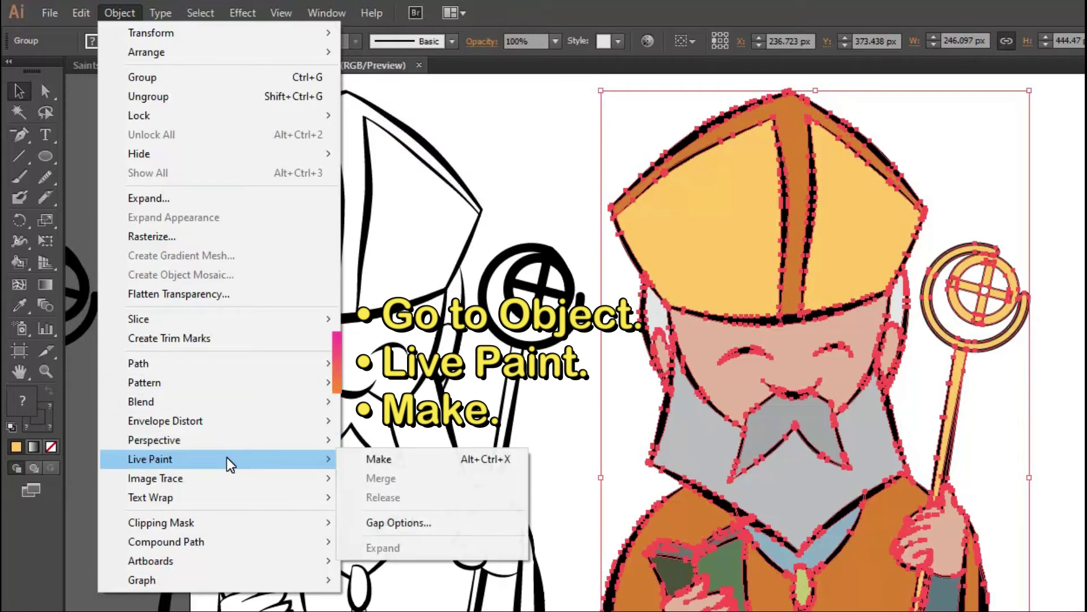
left_click(378, 458)
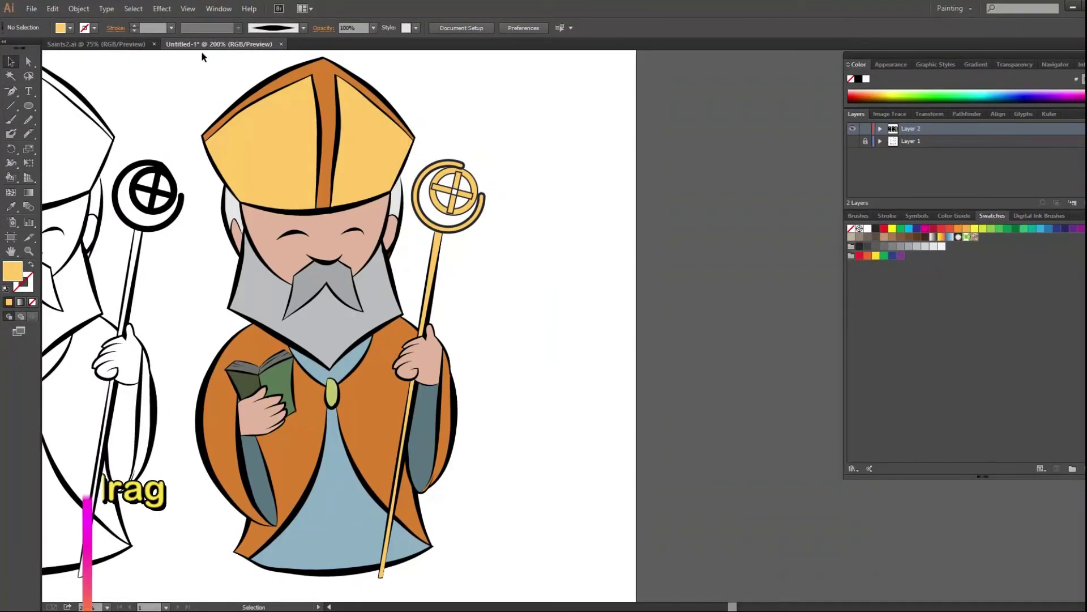
Step: Alt-drag a duplicate of the coloured saint to its right
left_click_drag(196, 55, 271, 128)
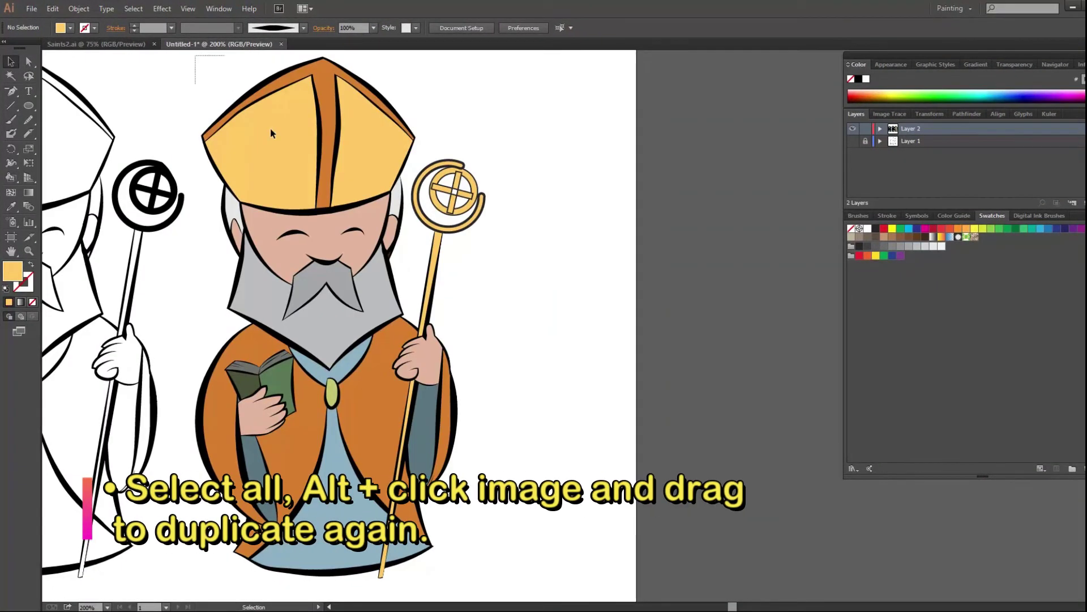
left_click_drag(470, 528, 509, 584)
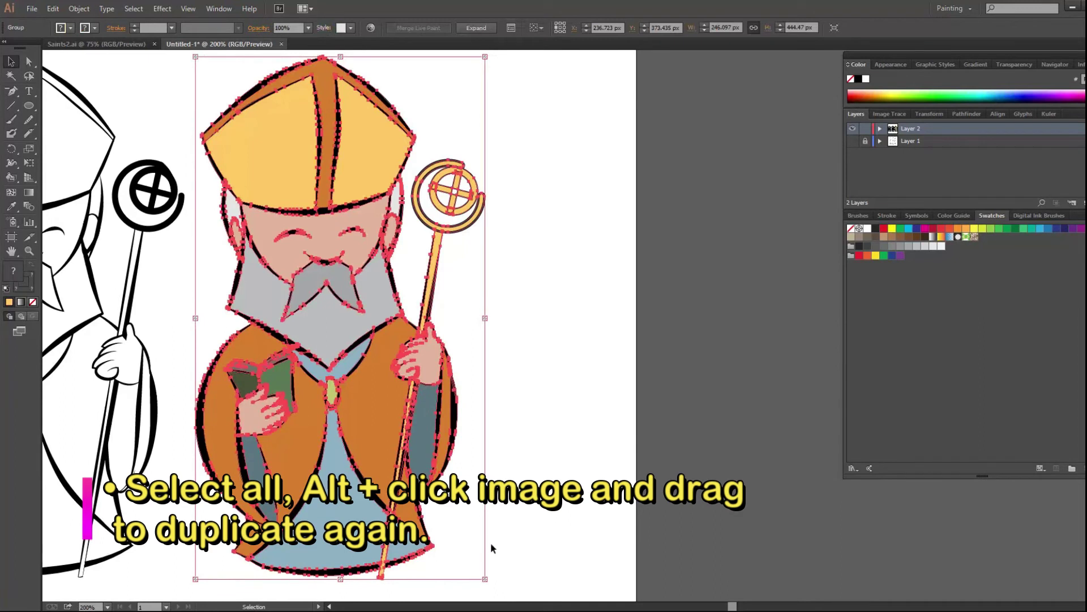
left_click_drag(330, 272, 653, 267)
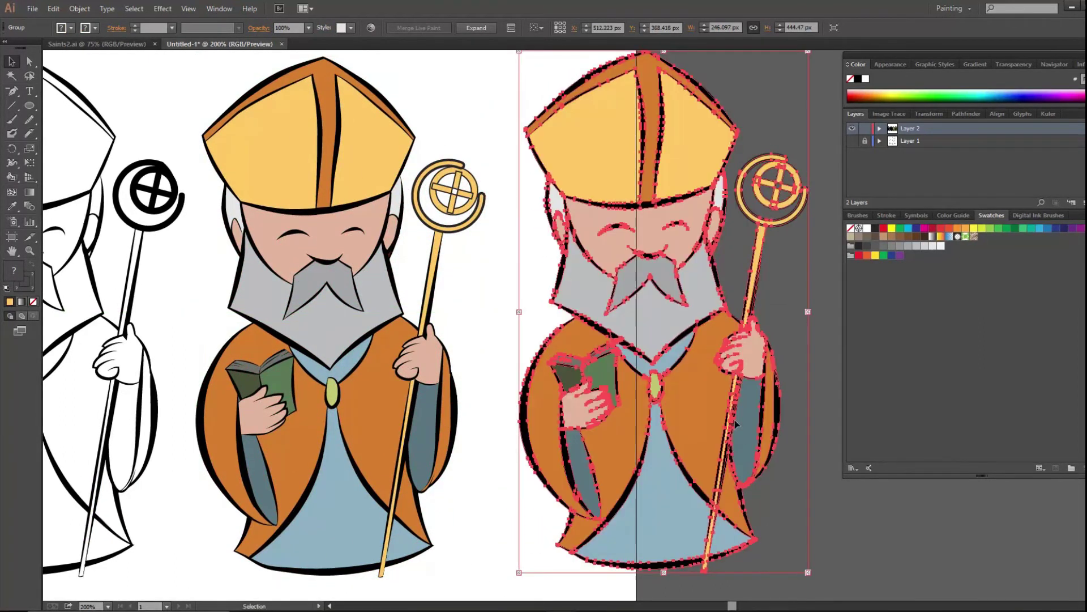
left_click(822, 517)
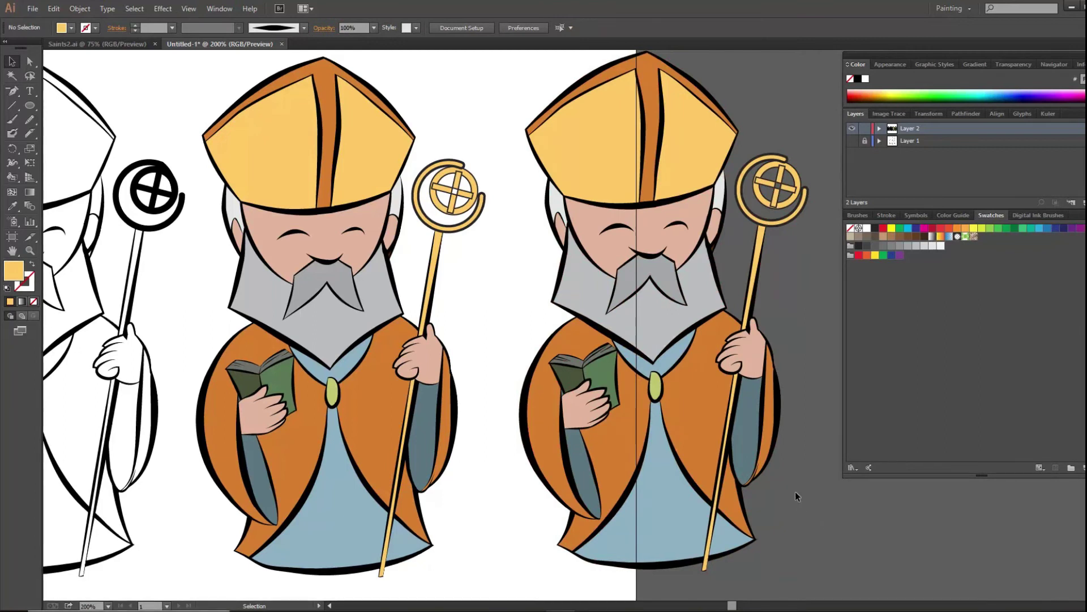
Step: Move all figures left on the artboard and zoom in on the two coloured saints
key("ctrl+0")
key("ctrl+a")
left_click_drag(815, 255, 669, 254)
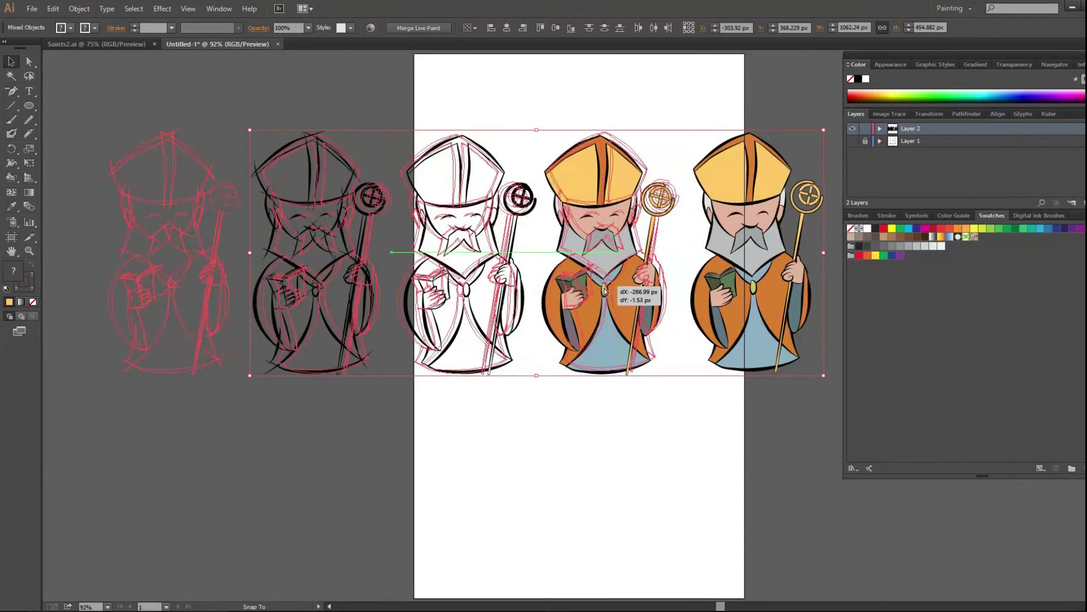
left_click(677, 439)
key("z")
left_click(639, 200)
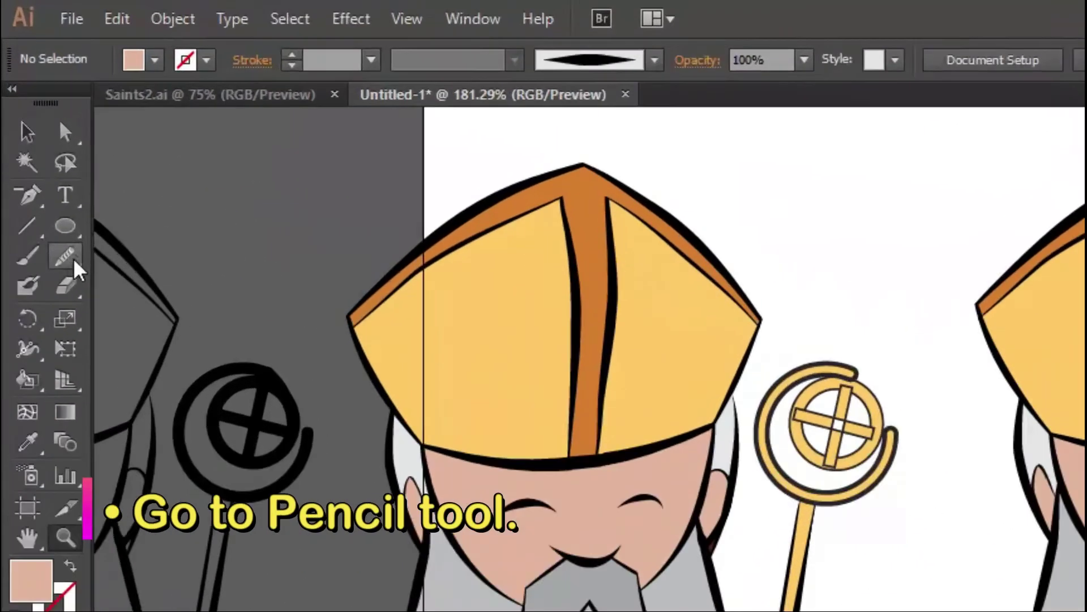
Step: Pencil a closed shadow shape over the left half of the copy's mitre and face
left_click(31, 120)
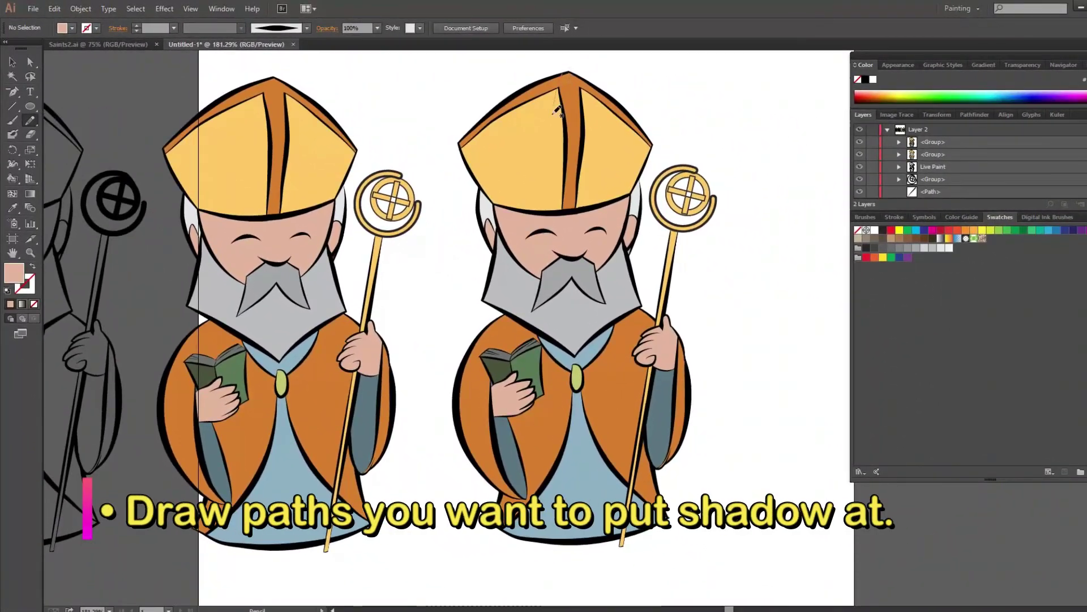
left_click_drag(554, 90, 542, 268)
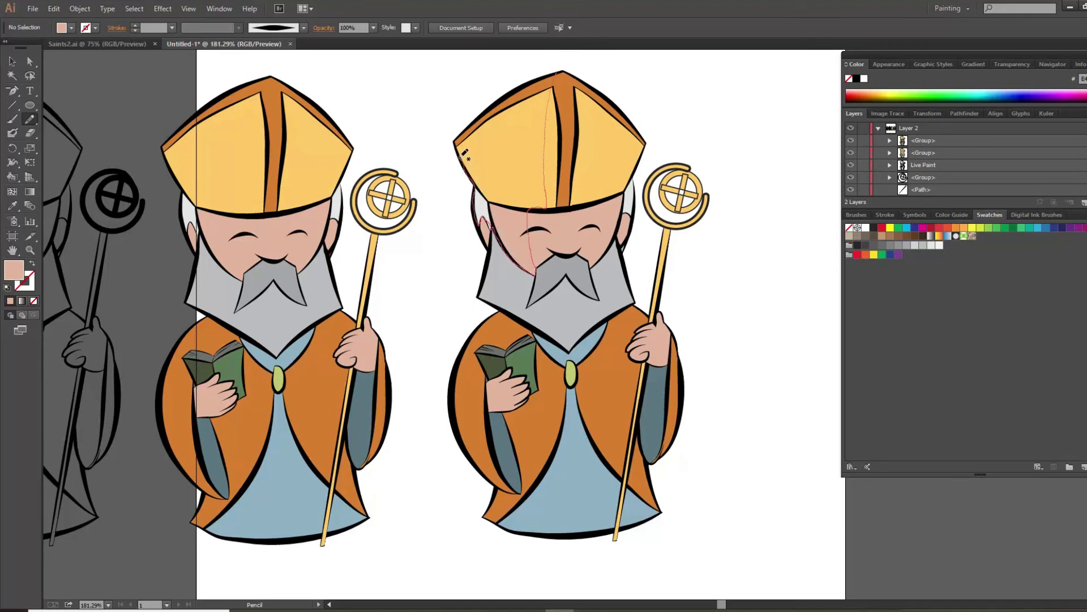
left_click_drag(557, 71, 558, 73)
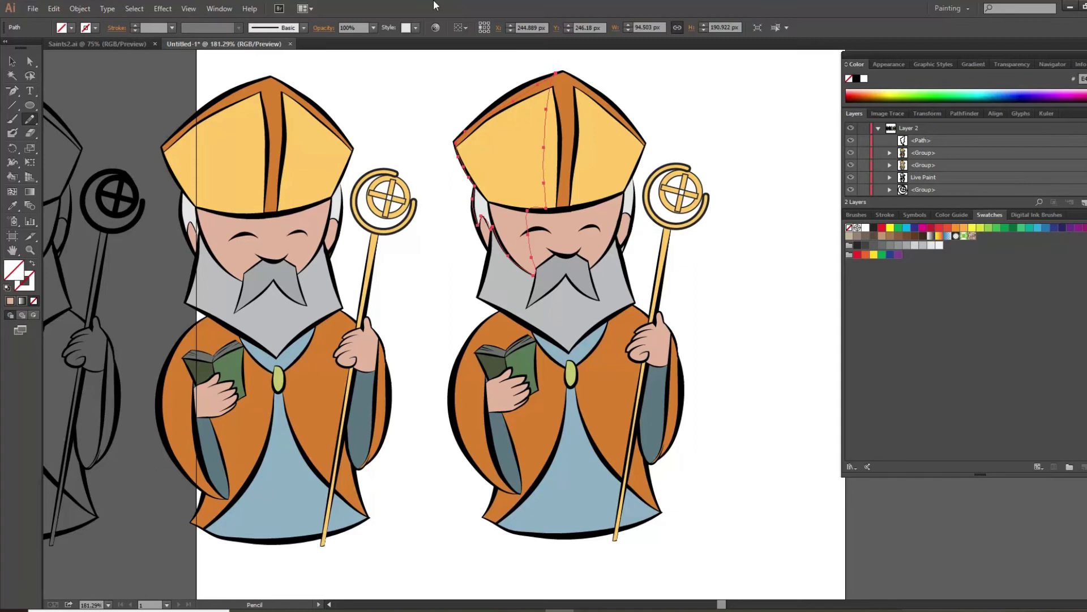
Step: Fill the mitre shadow black with Overlay blend mode at 30% opacity
left_click(856, 78)
left_click(1012, 64)
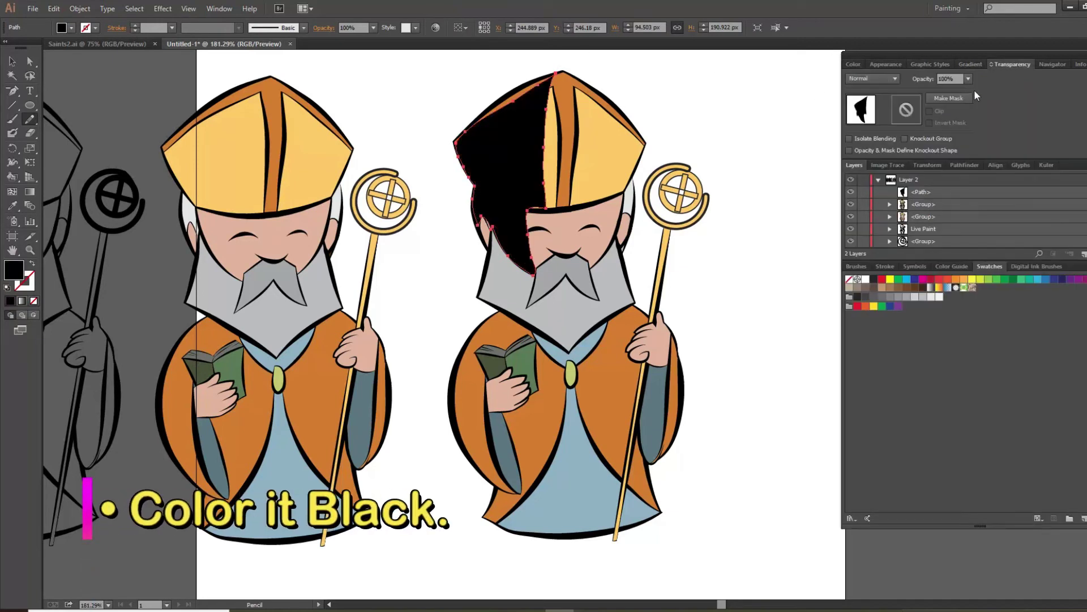
left_click(968, 78)
left_click(895, 75)
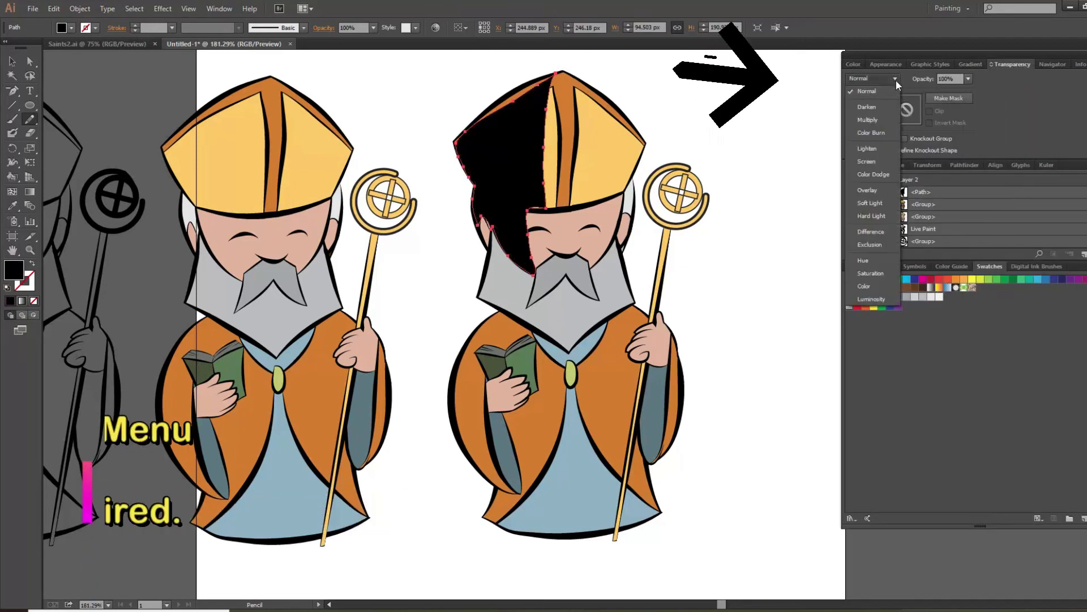
left_click(882, 183)
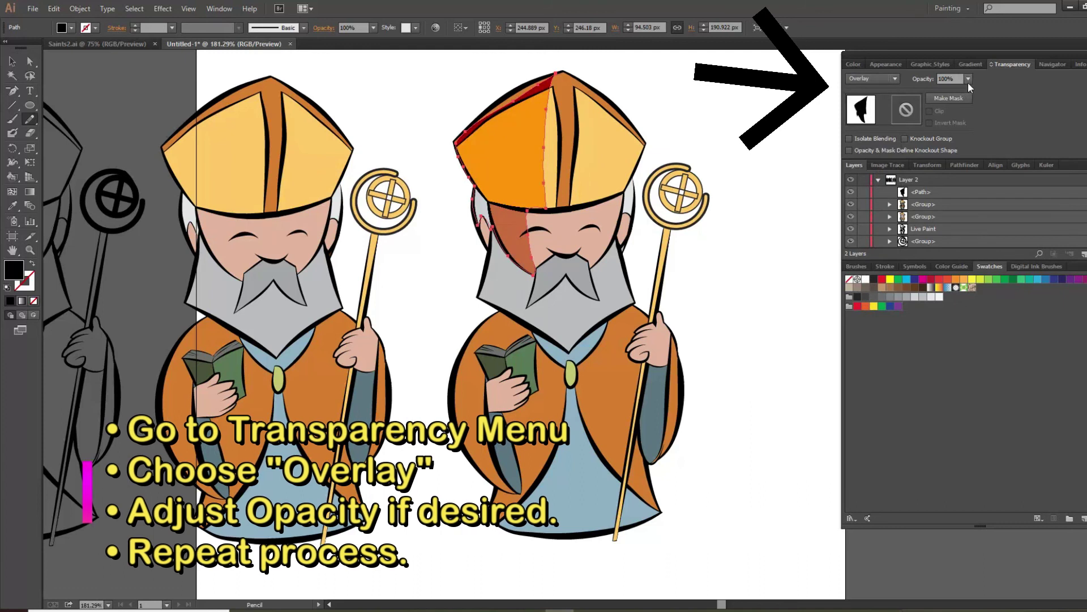
left_click(982, 130)
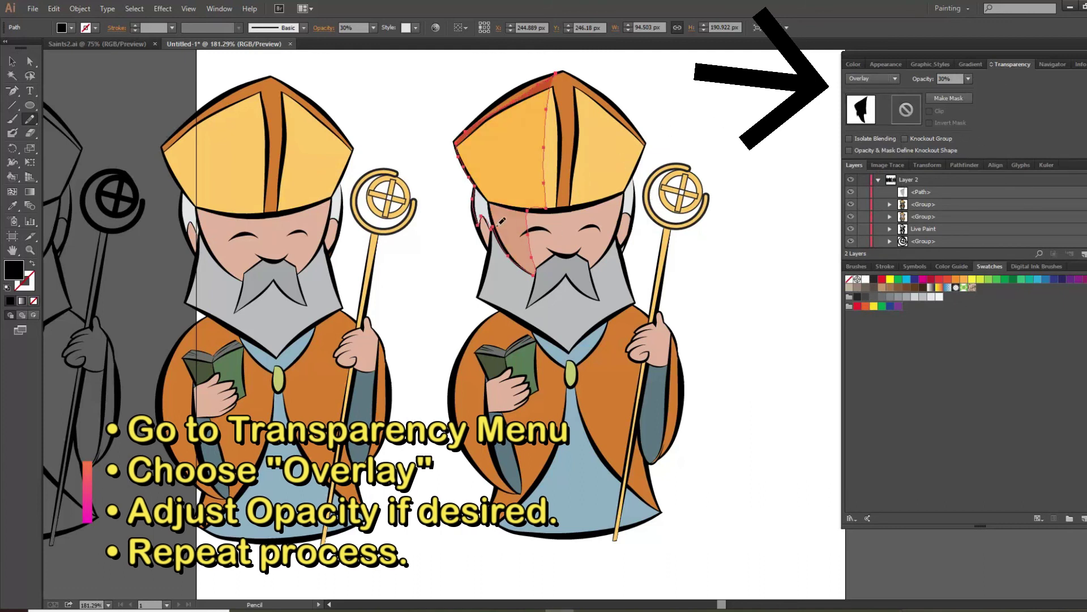
Step: Draw a left-cheek shadow and give it the same translucent Overlay look
key("ctrl+equal")
key("ctrl+equal")
left_click_drag(529, 228, 510, 311)
left_click(968, 79)
left_click(978, 125)
Step: Pencil shading strokes on the beard and mustache, then select the beard shading path
scroll(905, 77, "down", 2)
left_click_drag(543, 256, 527, 320)
left_click_drag(595, 261, 646, 303)
left_click_drag(476, 198, 583, 385)
key("a")
scroll(621, 349, "down", 1)
left_click(622, 350)
Step: Draw Pencil shading strokes on the left sleeve, lower robe and blue robe front
key("n")
left_click(369, 287)
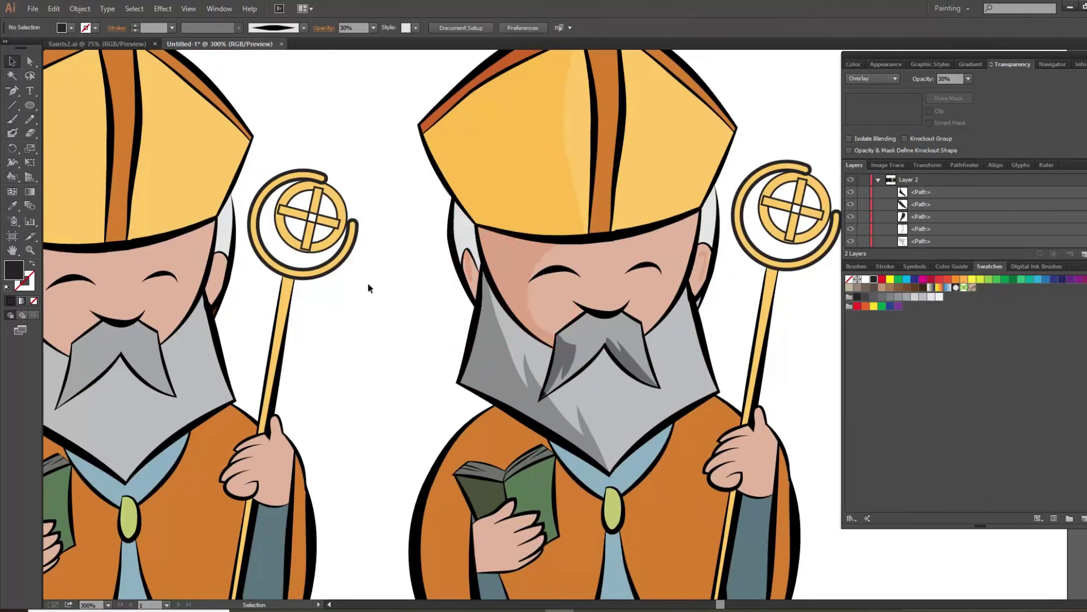
scroll(370, 287, "down", 5)
key("n")
scroll(237, 204, "down", 1)
left_click_drag(453, 326, 472, 399)
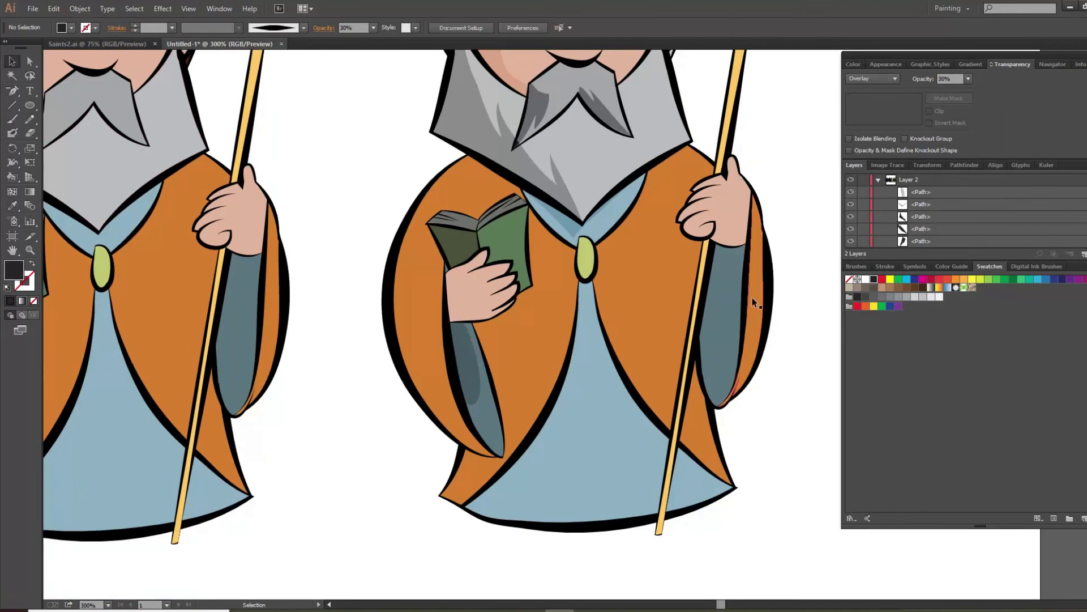
left_click_drag(612, 385, 654, 512)
left_click_drag(615, 454, 632, 521)
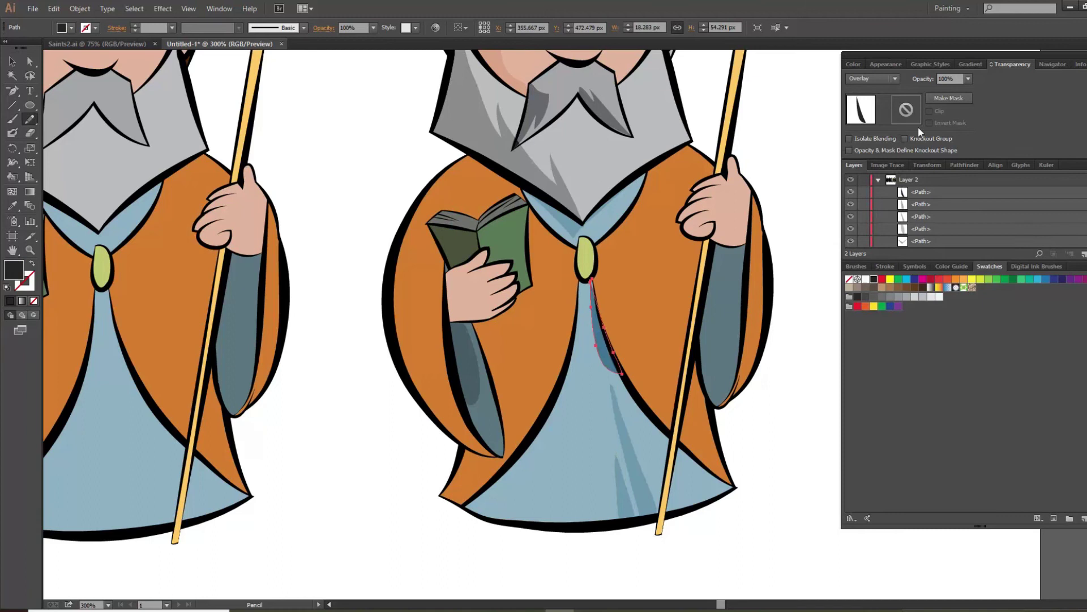
left_click_drag(675, 447, 725, 483)
Step: Set the hand shading path and the new robe stroke to the Overlay blend mode
scroll(623, 340, "up", 1)
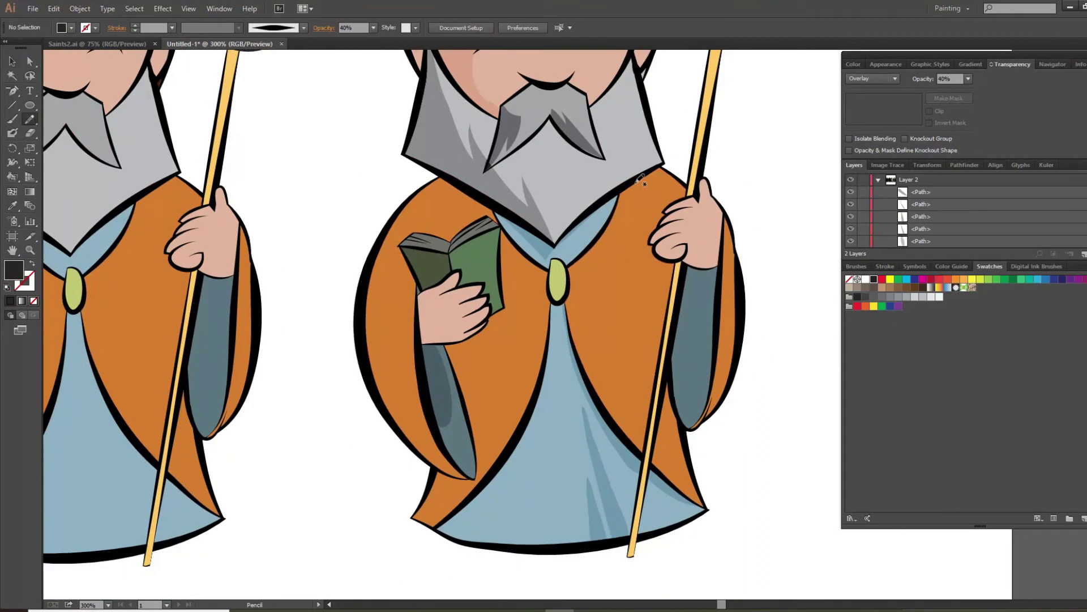
key("v")
left_click(725, 460)
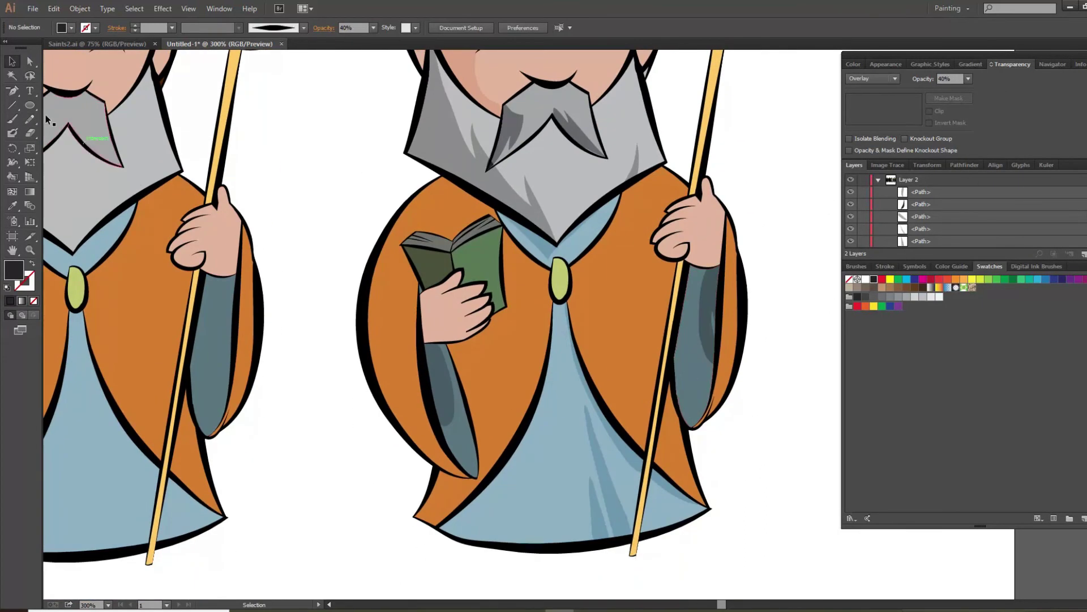
left_click(427, 306)
left_click(872, 79)
left_click(878, 188)
scroll(395, 402, "up", 2)
left_click(872, 79)
left_click(879, 186)
Step: Add overlay strokes on the robe beside the blue front and a sleeve stroke at Overlay 30%
scroll(774, 408, "down", 2)
key("n")
left_click_drag(580, 338, 570, 335)
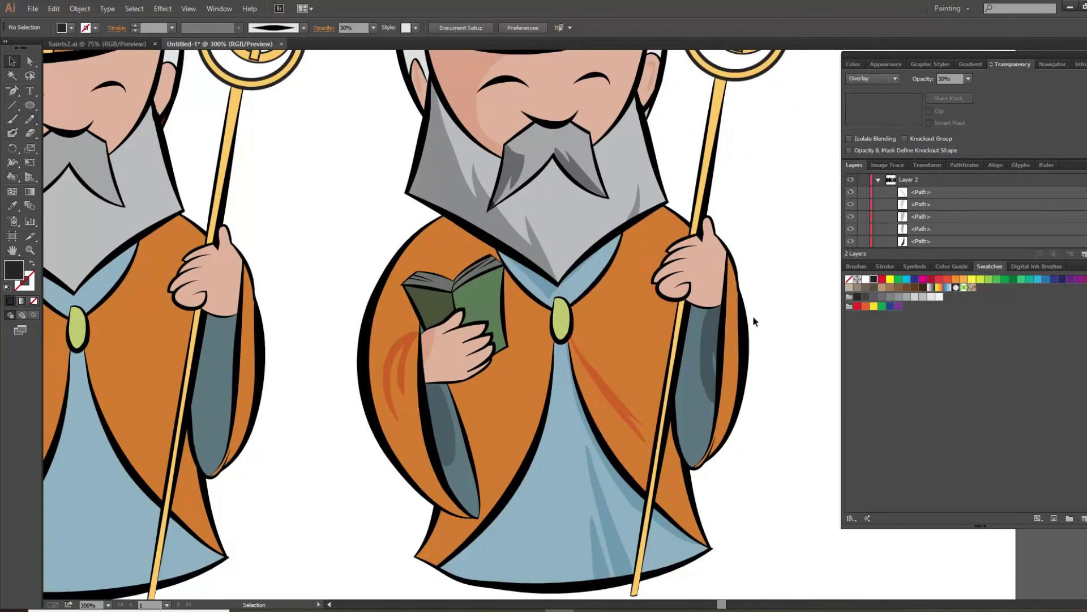
left_click_drag(487, 485, 548, 356)
scroll(573, 369, "up", 2)
scroll(573, 368, "down", 2)
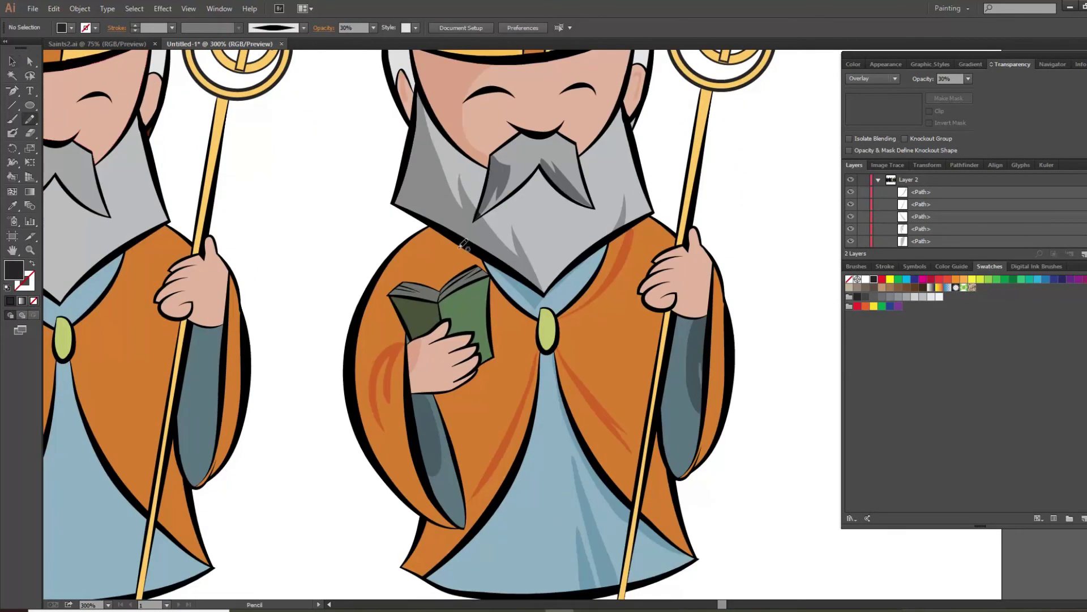
scroll(573, 368, "down", 1)
scroll(623, 339, "down", 2)
left_click_drag(711, 289, 685, 380)
left_click(895, 79)
left_click(868, 190)
Step: Draw further Pencil shading strokes along the robe and up the staff toward the crook
left_click_drag(589, 357, 572, 487)
scroll(623, 396, "up", 3)
scroll(395, 81, "up", 1)
left_click_drag(620, 130, 597, 283)
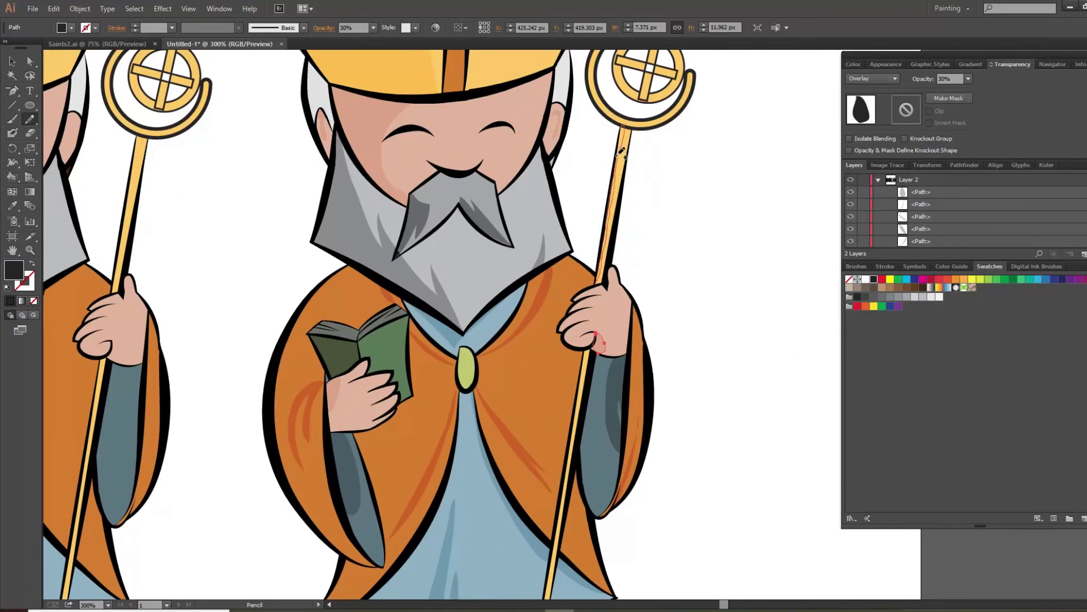
scroll(600, 283, "down", 3)
left_click_drag(578, 510, 611, 226)
scroll(670, 177, "up", 3)
left_click_drag(670, 177, 609, 238)
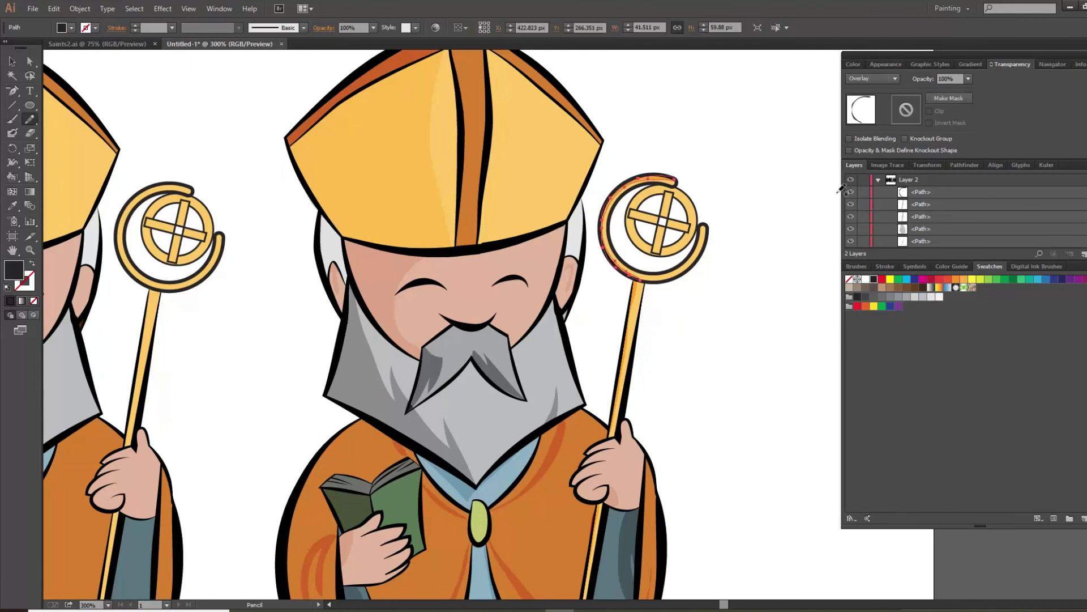
scroll(616, 374, "down", 3)
scroll(709, 249, "up", 3)
Step: Shade the staff crook and brooch, then zoom out to see both coloured saints
left_click(12, 61)
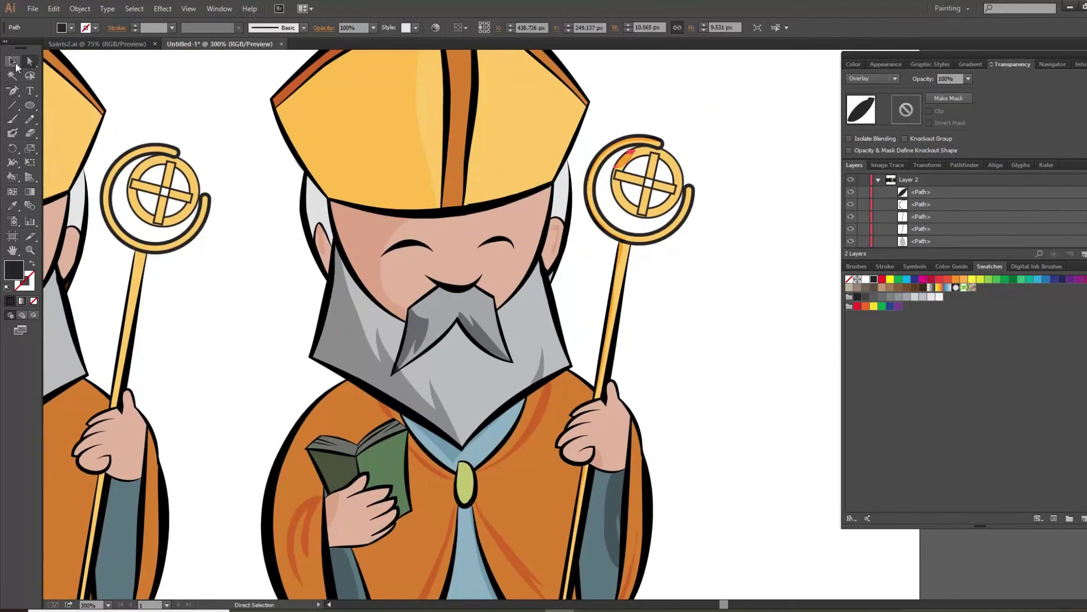
left_click(653, 163)
left_click(29, 119)
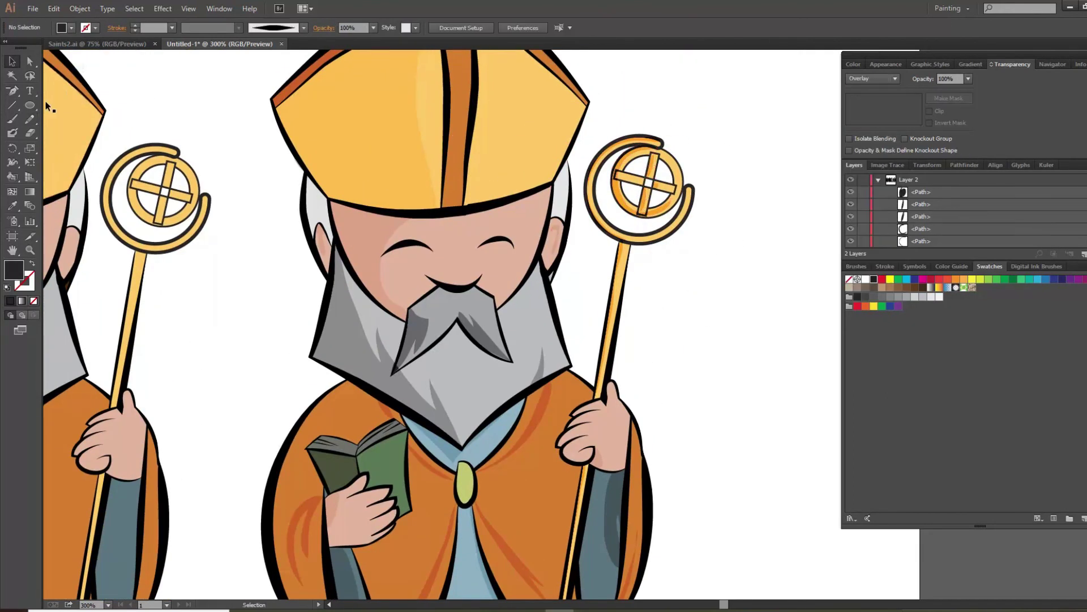
scroll(756, 302, "down", 1)
scroll(567, 283, "down", 3)
left_click_drag(509, 252, 516, 288)
scroll(516, 288, "up", 3)
scroll(748, 393, "down", 1)
key("ctrl+minus")
key("ctrl+minus")
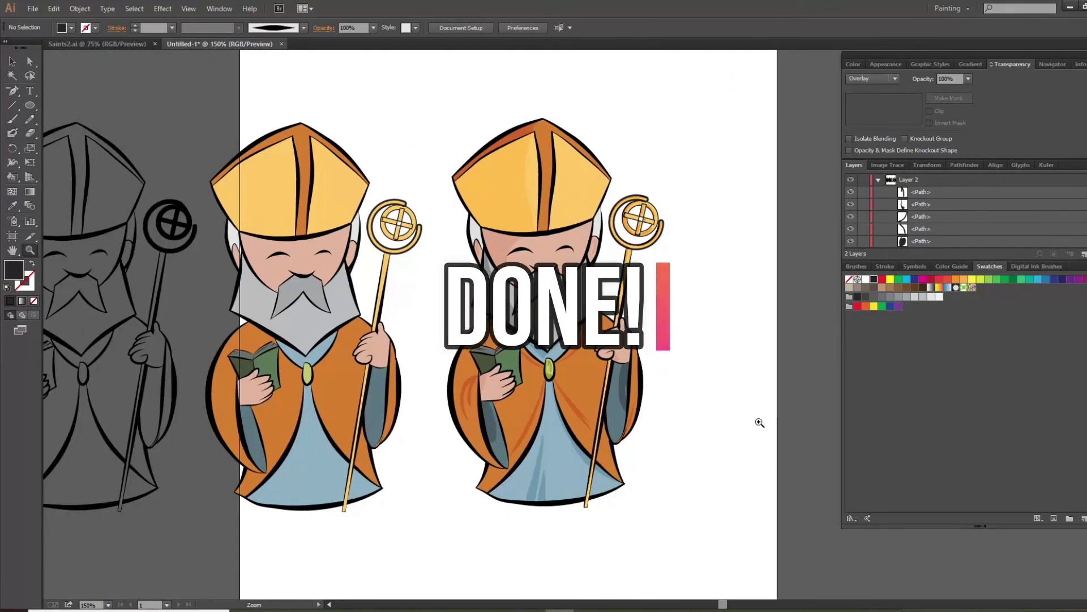